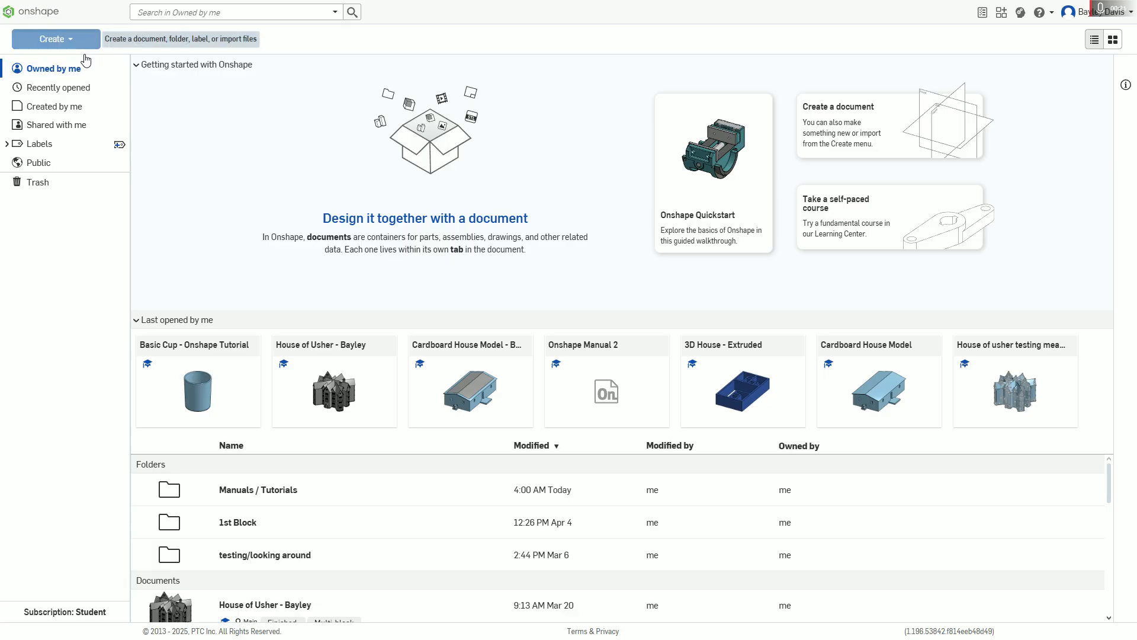
# Step: Start a new document and name it Cup
pyautogui.click(79, 42)
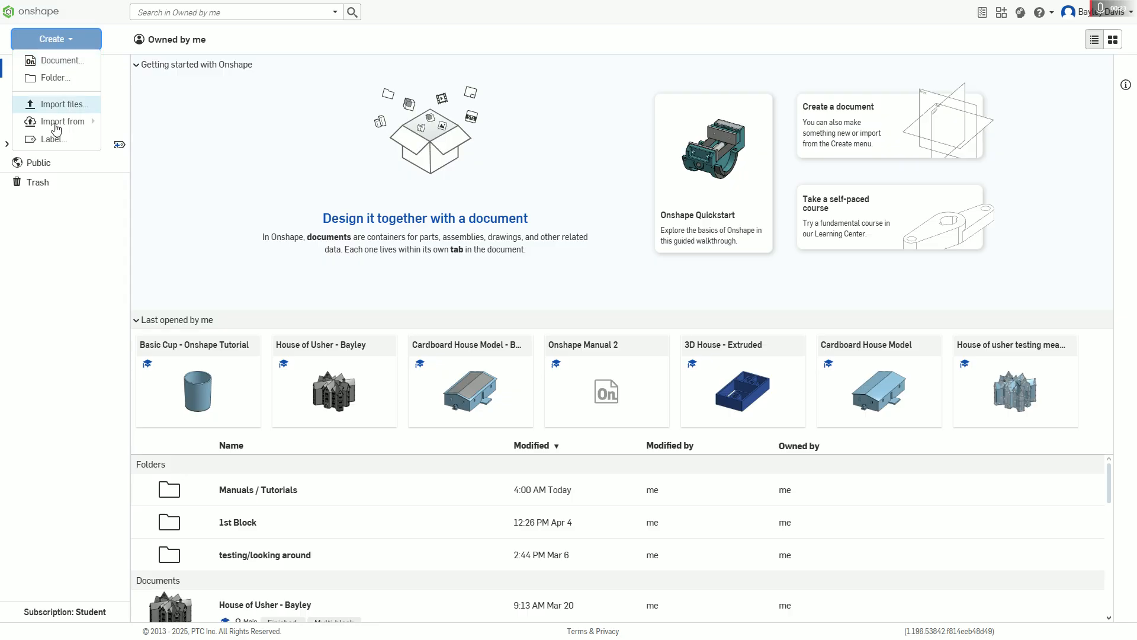
pyautogui.click(59, 60)
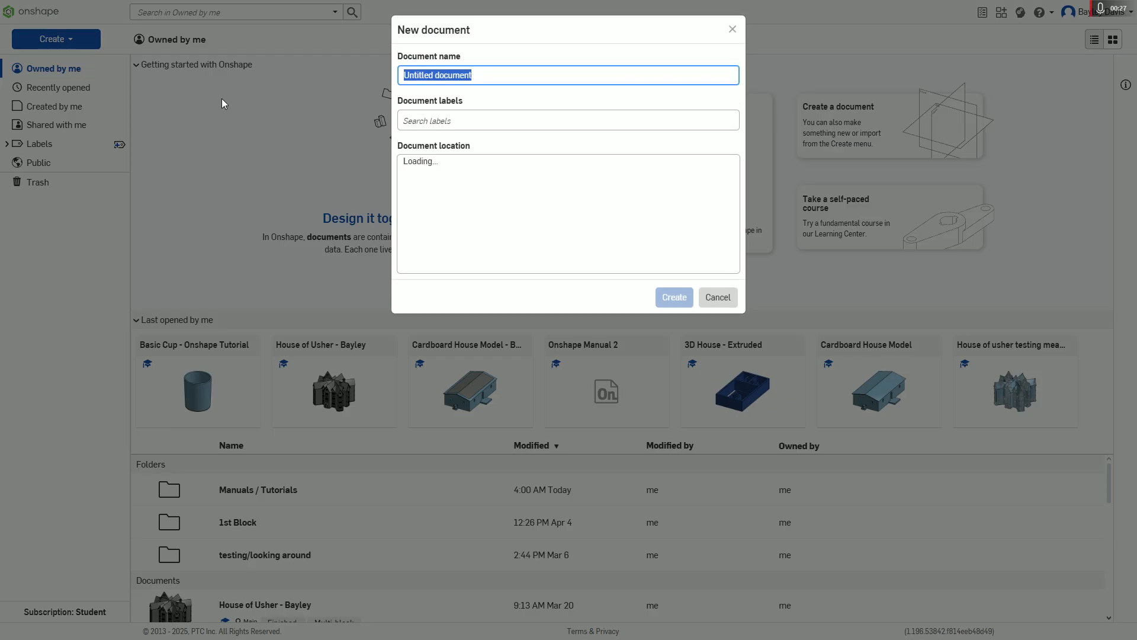
pyautogui.click(430, 121)
pyautogui.click(453, 76)
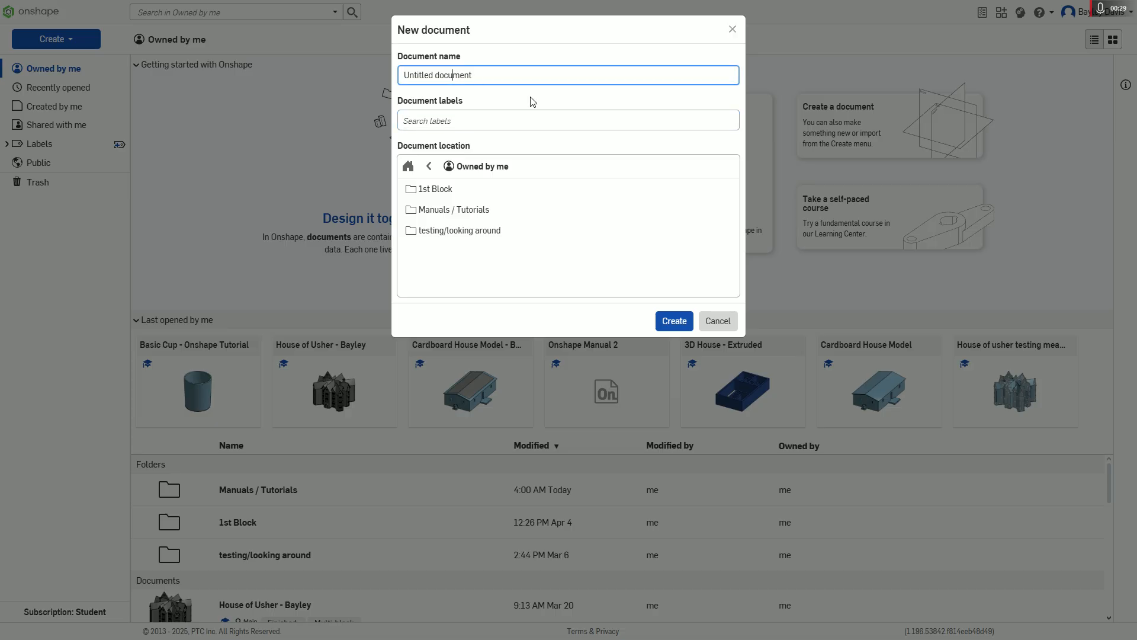
pyautogui.moveTo(477, 63); pyautogui.dragTo(305, 58)
pyautogui.moveTo(471, 70); pyautogui.dragTo(306, 72)
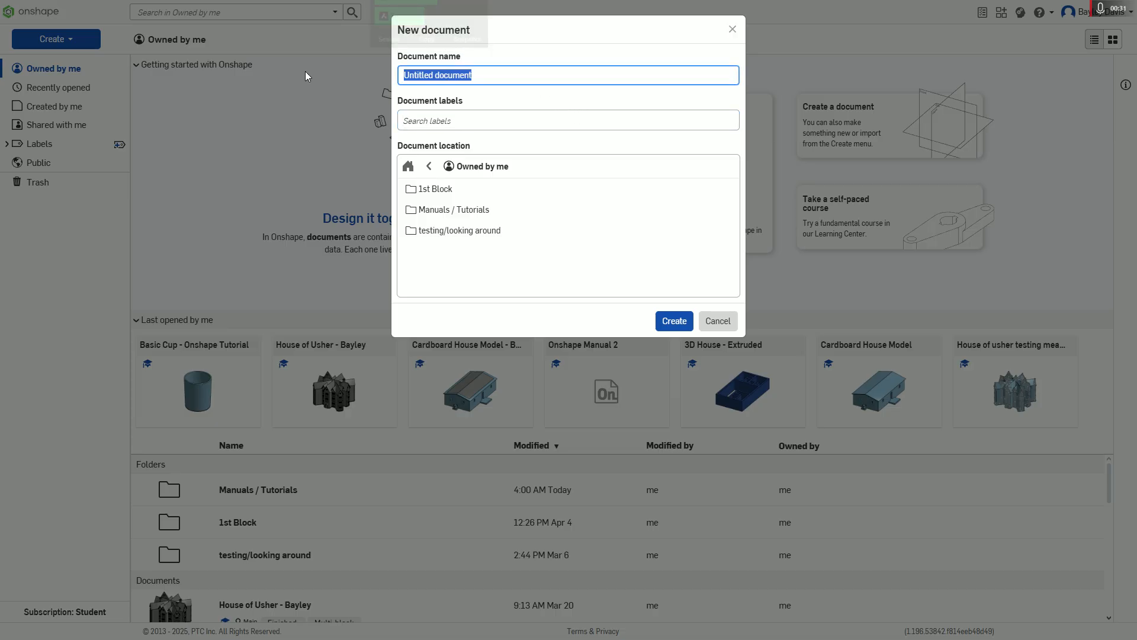
pyautogui.write('Cup')
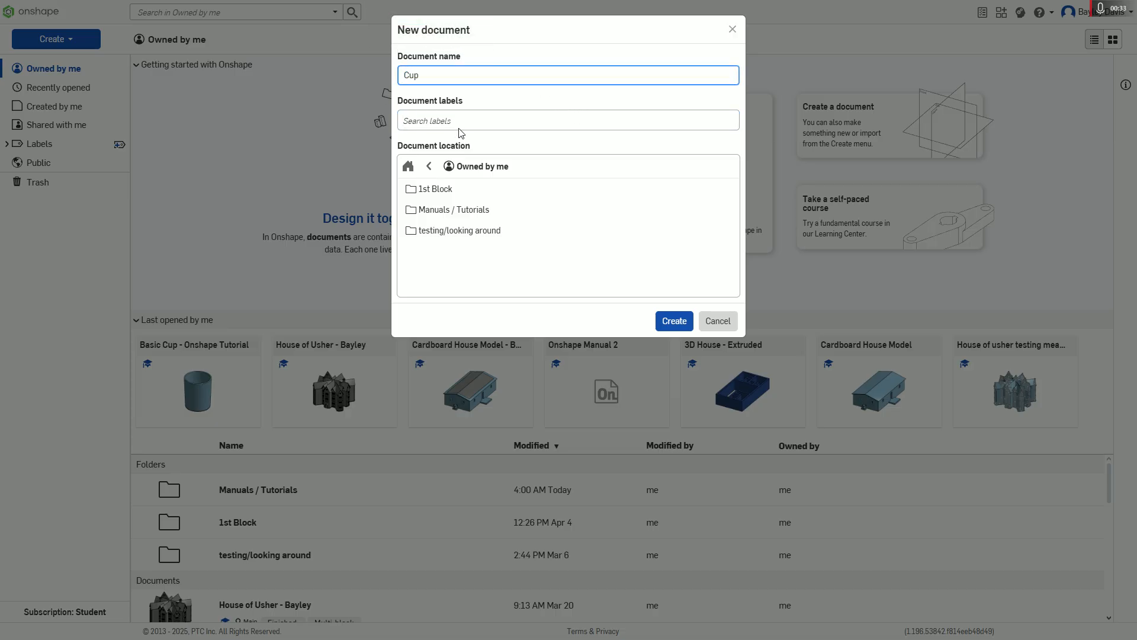
# Step: Leave the document's labels empty, keep its location as Owned by me, and create it
pyautogui.click(477, 120)
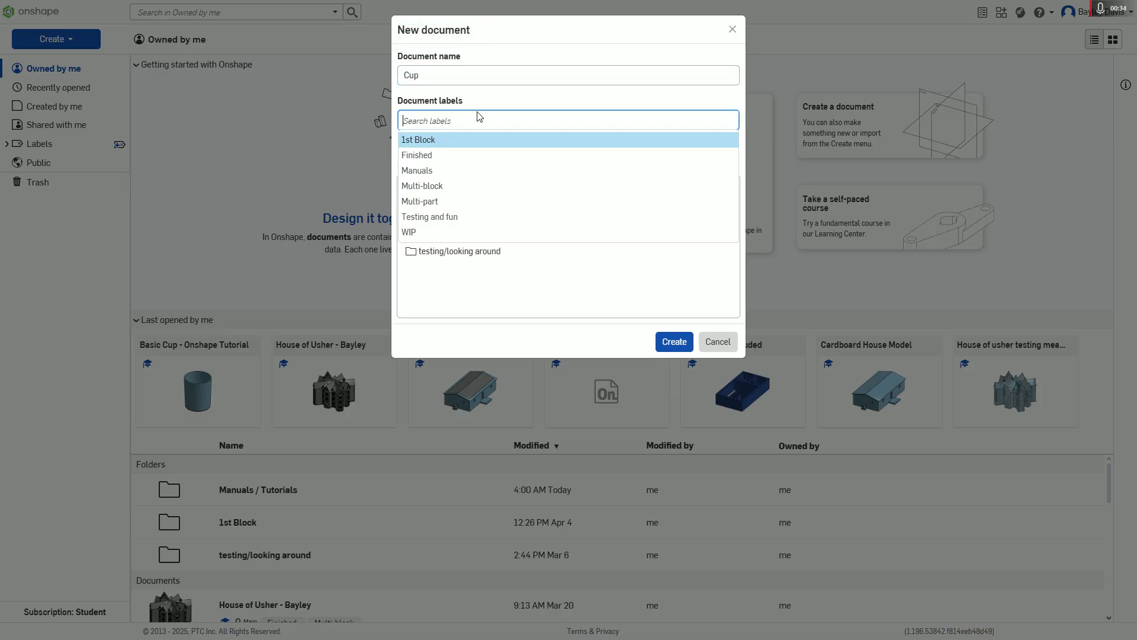
pyautogui.click(507, 95)
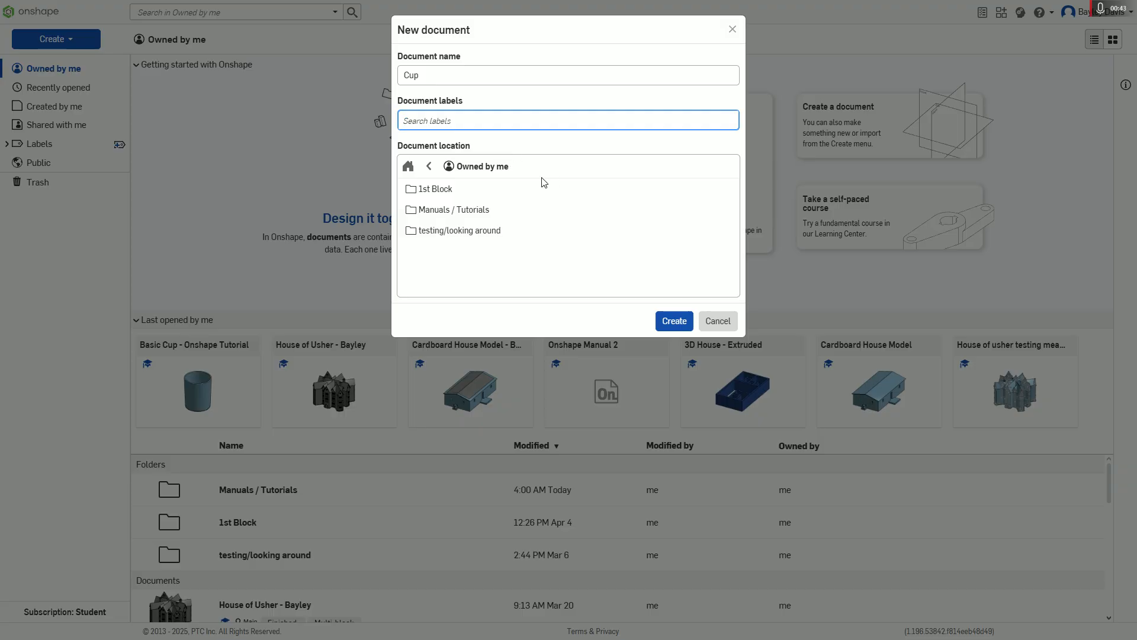
pyautogui.click(483, 142)
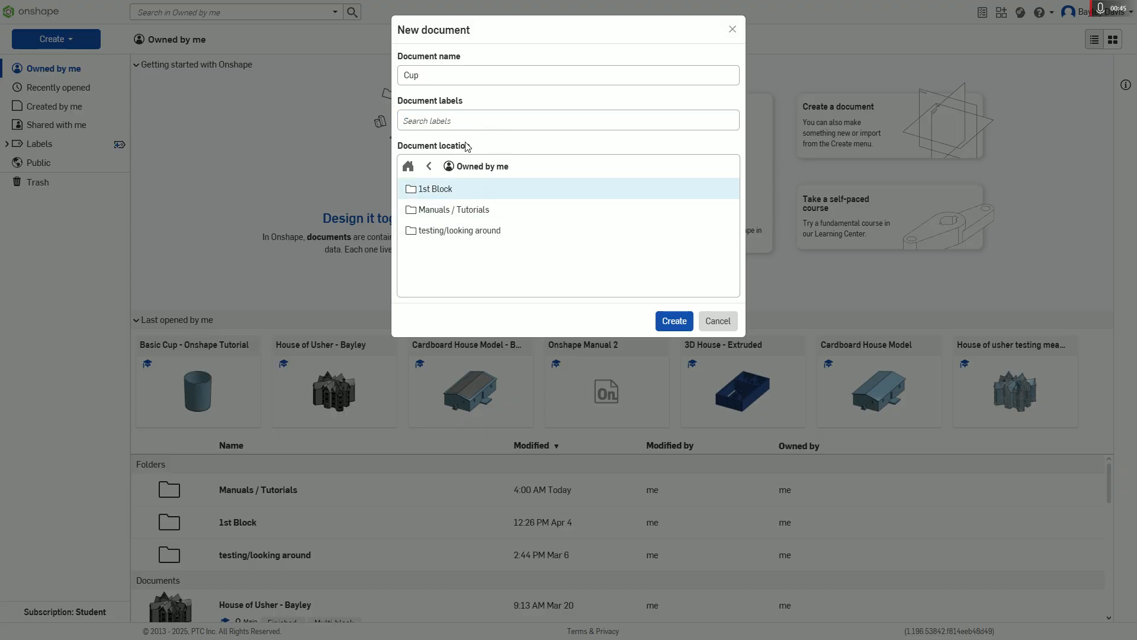
pyautogui.moveTo(417, 146); pyautogui.dragTo(458, 145)
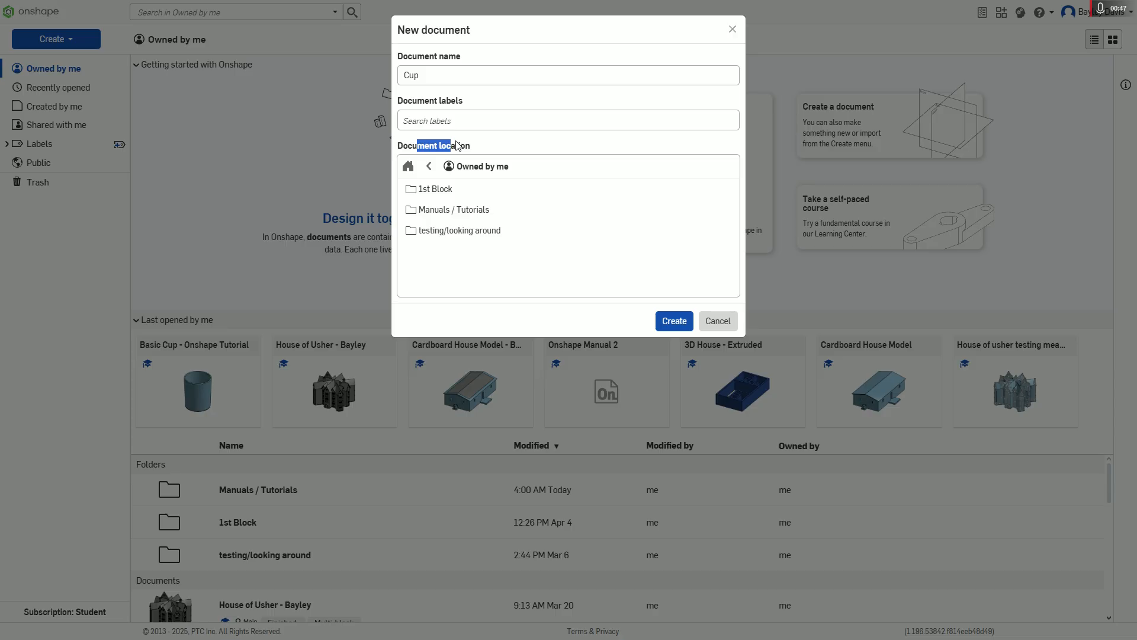
pyautogui.click(462, 262)
pyautogui.click(467, 234)
pyautogui.click(678, 321)
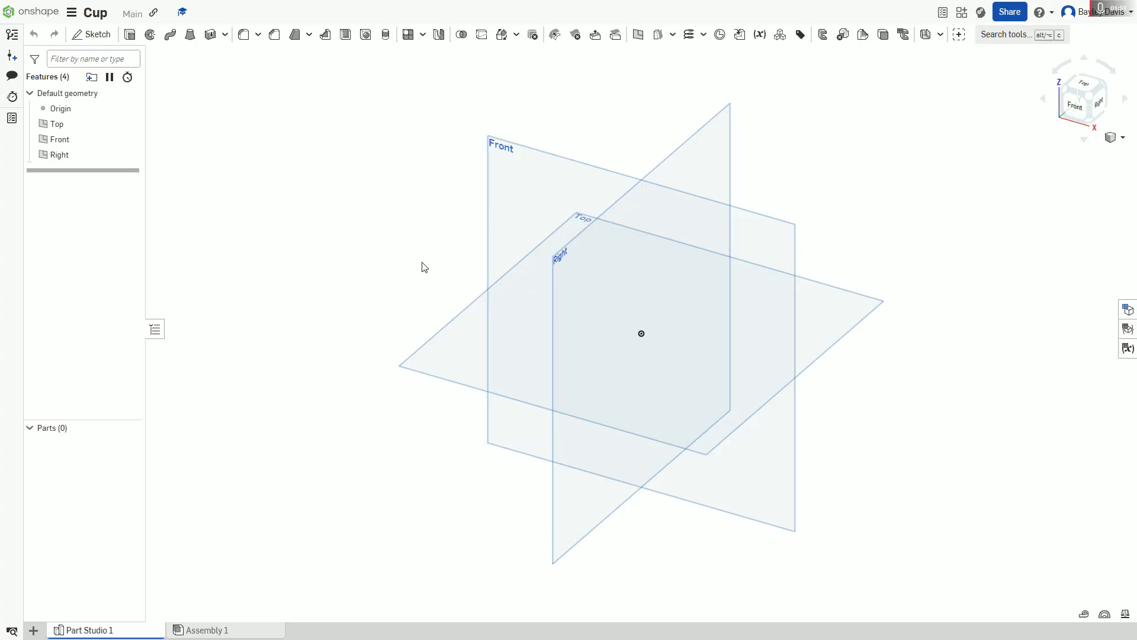
# Step: Examine how the Front, Top and Right default planes are arranged around the origin from several angles
pyautogui.moveTo(361, 178); pyautogui.dragTo(356, 200, button='right')
pyautogui.moveTo(1012, 215); pyautogui.dragTo(998, 122, button='right')
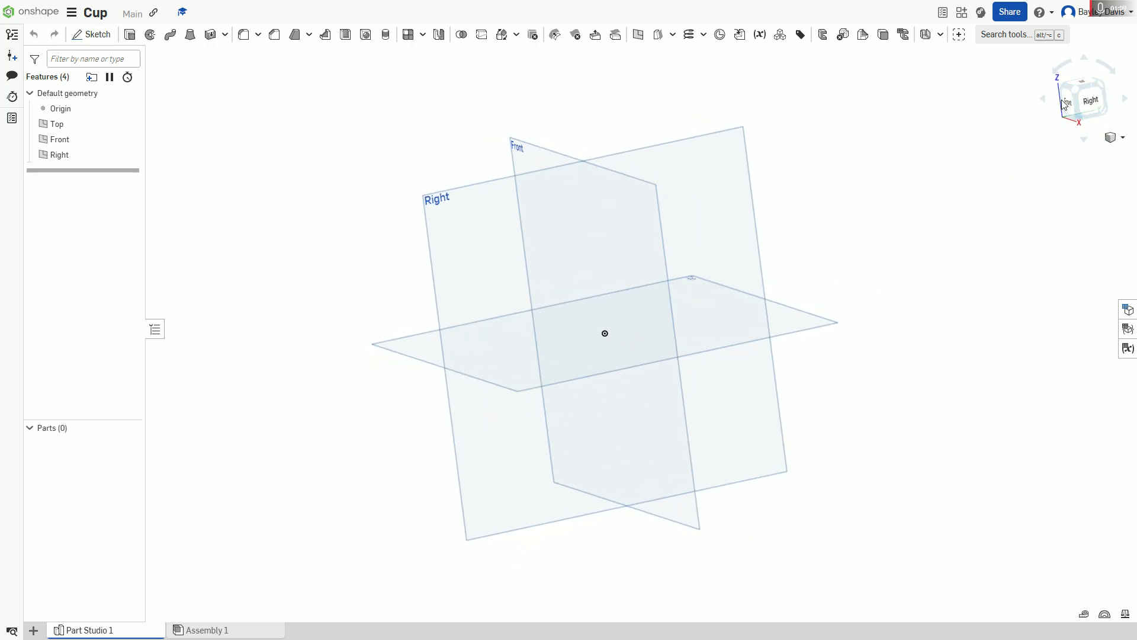
pyautogui.moveTo(980, 202); pyautogui.dragTo(726, 38, button='right')
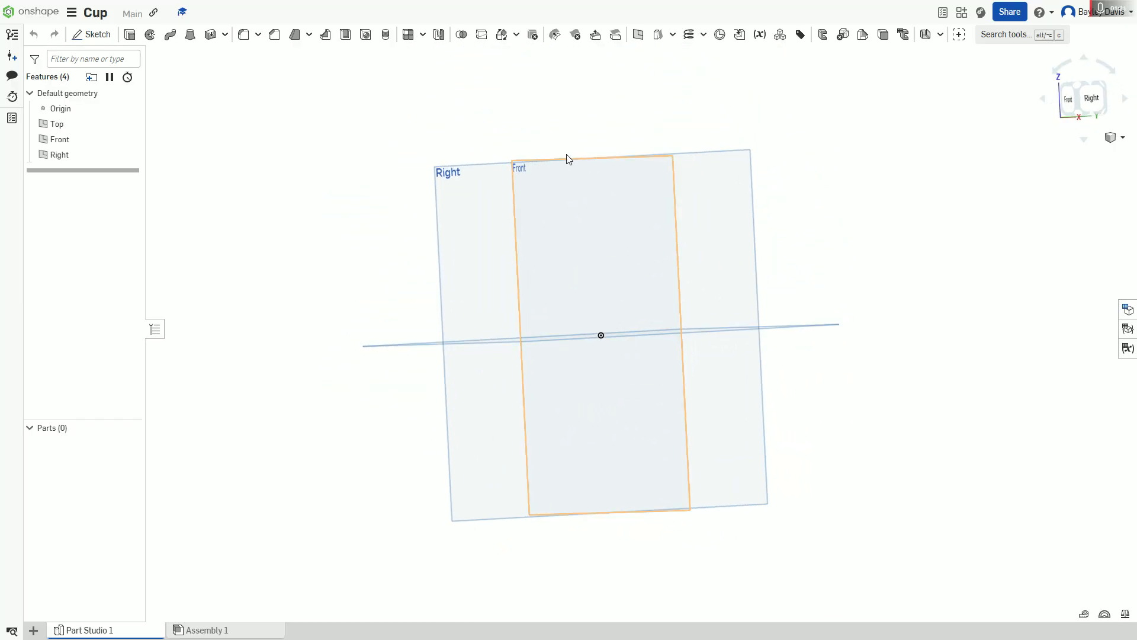
pyautogui.moveTo(666, 333); pyautogui.dragTo(944, 302, button='middle')
pyautogui.moveTo(944, 302); pyautogui.dragTo(614, 546, button='right')
pyautogui.moveTo(614, 546); pyautogui.dragTo(650, 257, button='middle')
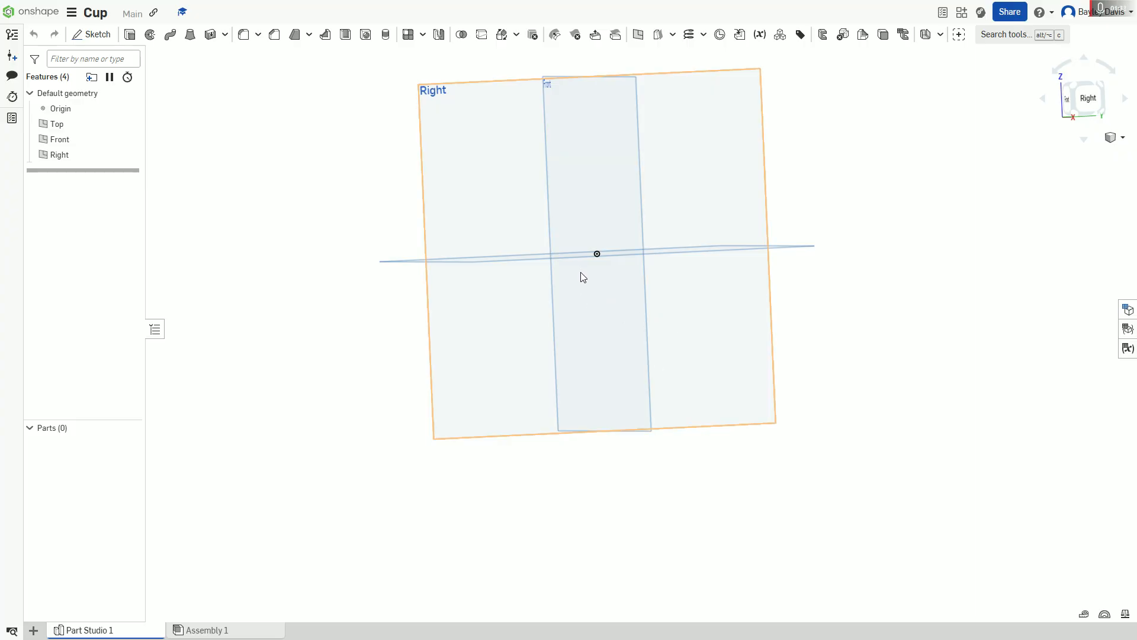
pyautogui.moveTo(766, 299); pyautogui.dragTo(760, 386, button='middle')
pyautogui.moveTo(761, 386); pyautogui.dragTo(889, 385, button='right')
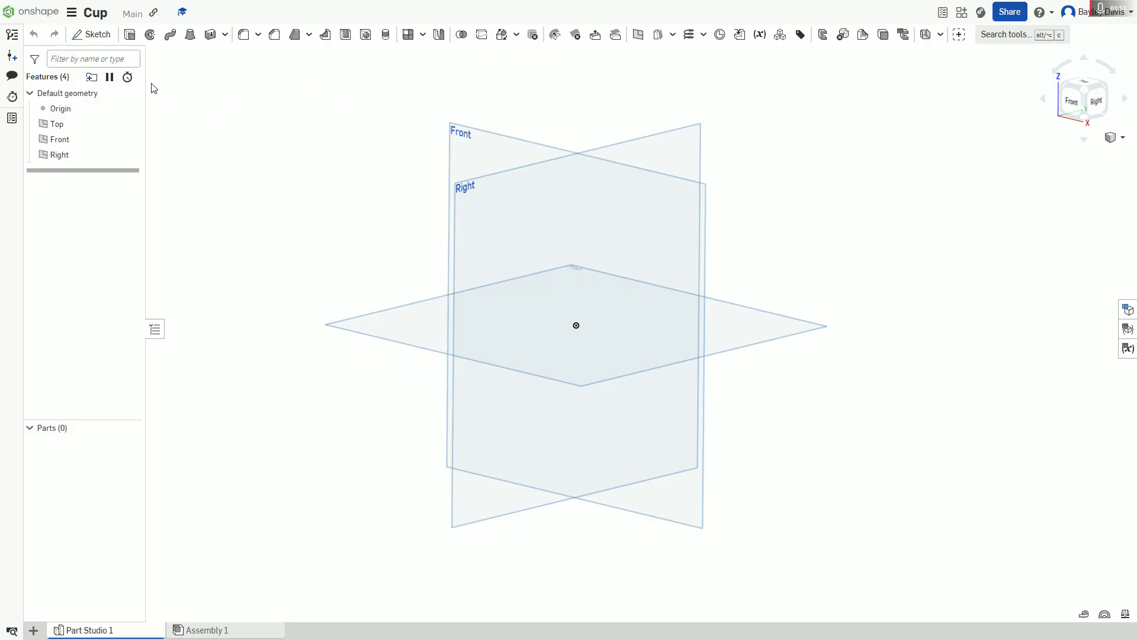
# Step: Create a new sketch on the Top plane
pyautogui.click(91, 34)
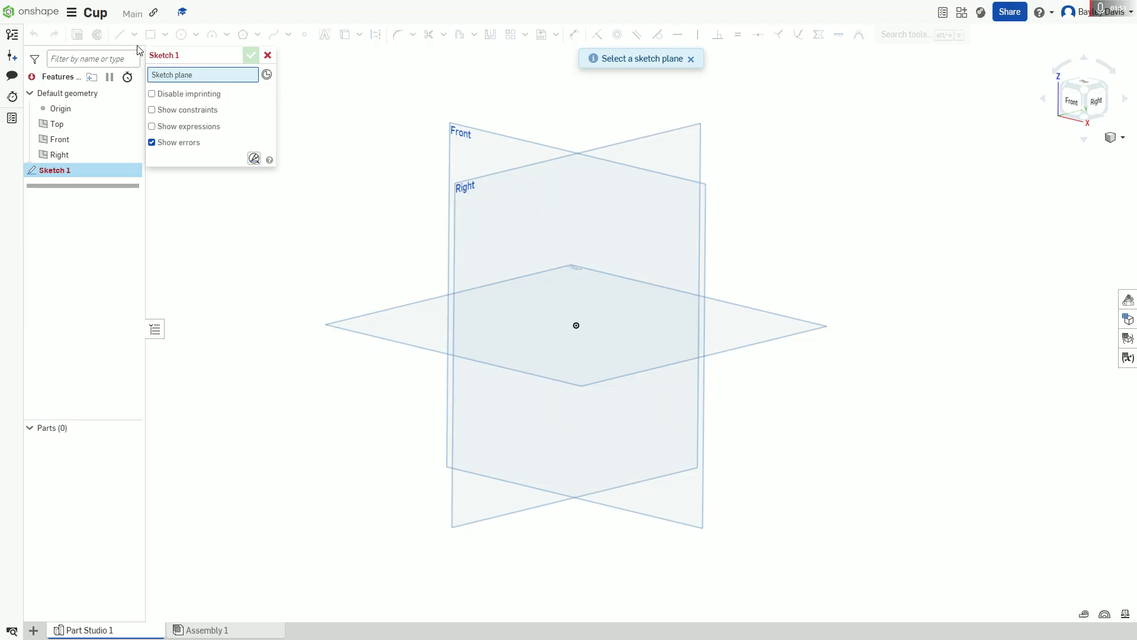
pyautogui.click(267, 55)
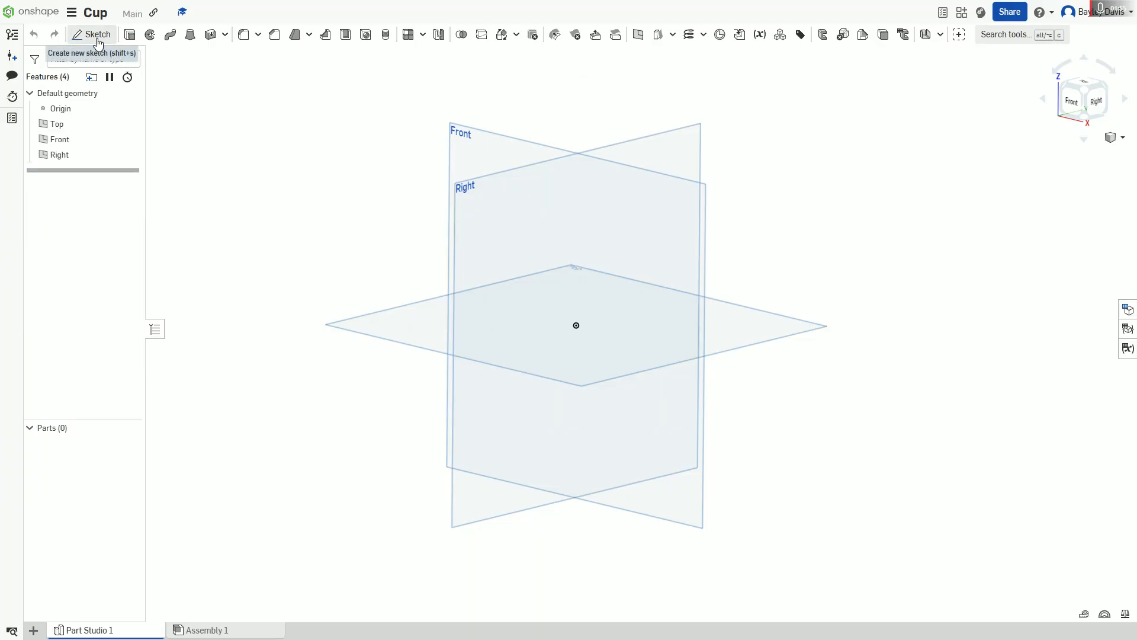
pyautogui.click(97, 35)
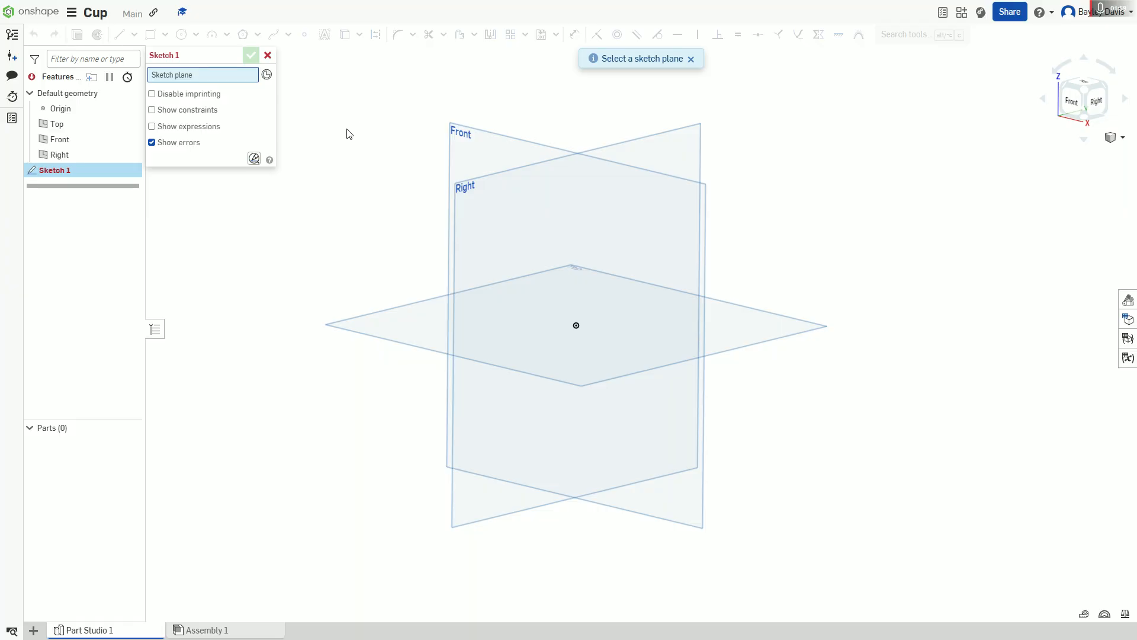
pyautogui.moveTo(338, 146); pyautogui.dragTo(373, 270, button='right')
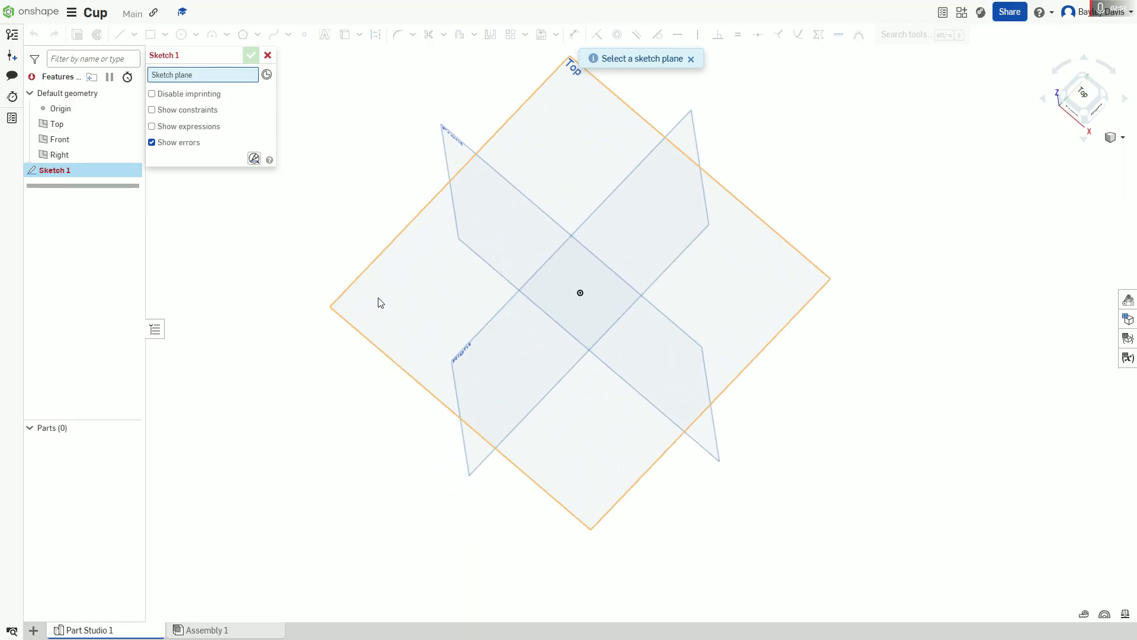
pyautogui.click(380, 303)
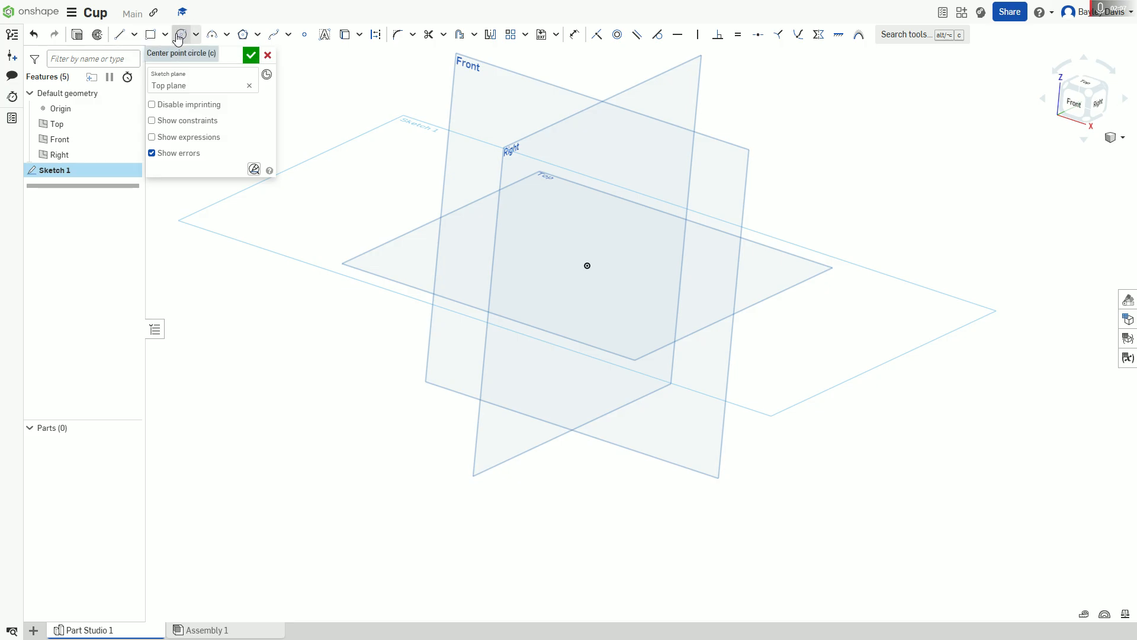
# Step: Sketch a center point circle about 3.2 in in diameter, centred on the origin
pyautogui.click(196, 36)
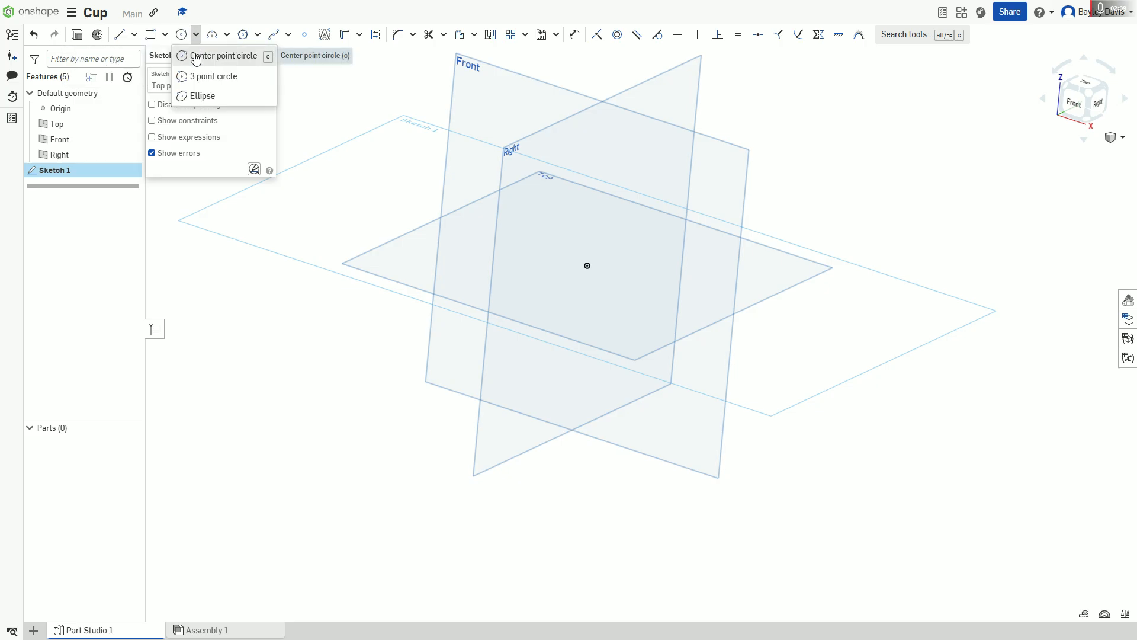
pyautogui.click(207, 55)
pyautogui.scroll(5, 583, 272)
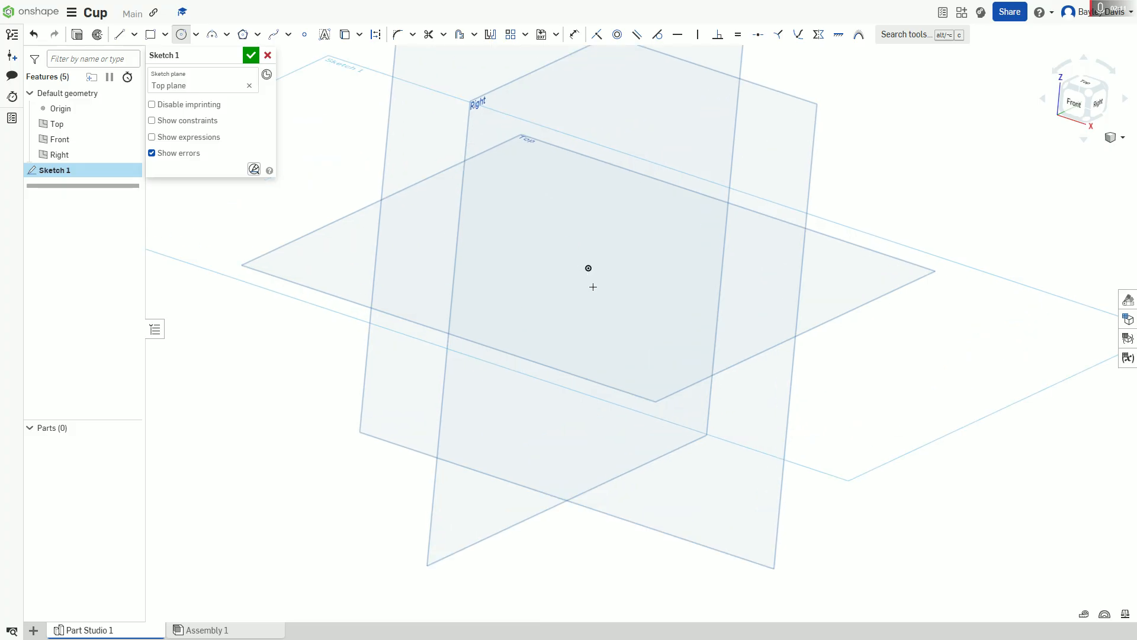
pyautogui.click(573, 285)
pyautogui.click(642, 398)
pyautogui.moveTo(675, 349)
pyautogui.mouseDown(button='right')
pyautogui.moveTo(711, 289)
pyautogui.moveTo(677, 313)
pyautogui.mouseUp(button='right')
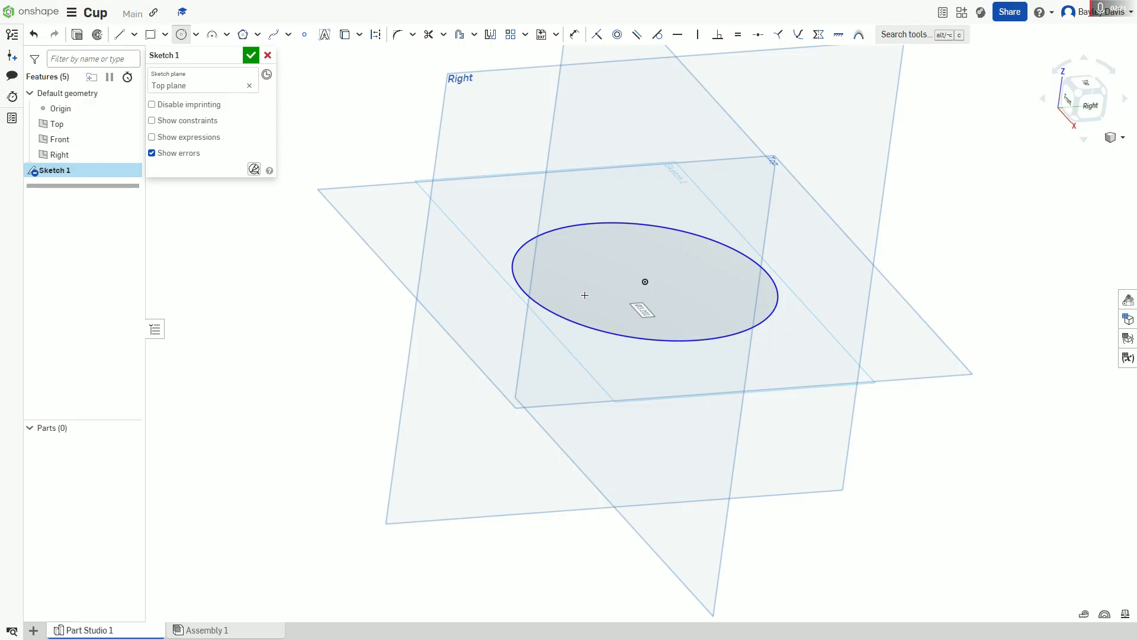
pyautogui.moveTo(447, 249)
pyautogui.mouseDown(button='right')
pyautogui.moveTo(483, 247)
pyautogui.moveTo(458, 265)
pyautogui.moveTo(462, 239)
pyautogui.mouseUp(button='right')
pyautogui.moveTo(777, 251); pyautogui.dragTo(746, 254, button='right')
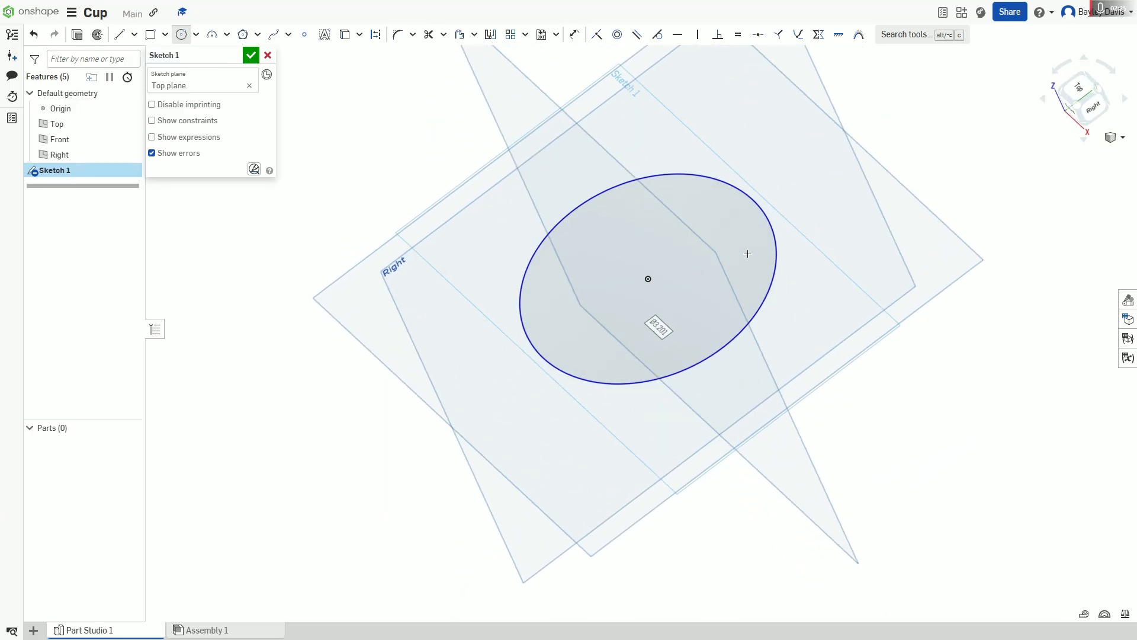
pyautogui.scroll(3, 764, 253)
pyautogui.scroll(2, 771, 253)
pyautogui.click(572, 290)
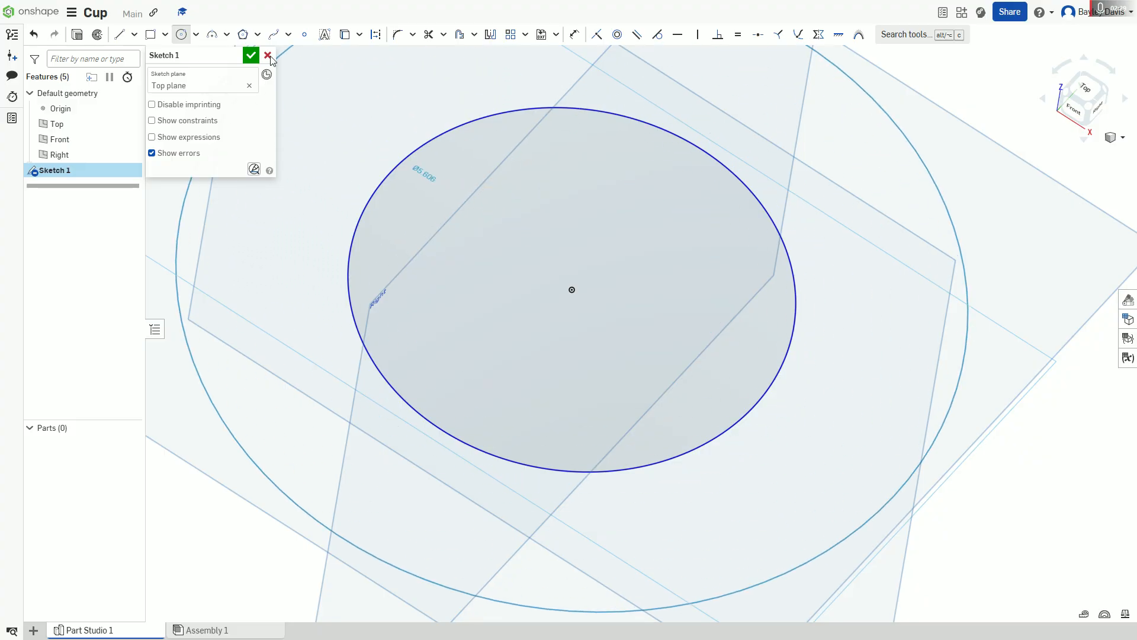
pyautogui.press('Escape')
# Step: Dimension the circle's diameter to 80 mm and accept the sketch
pyautogui.scroll(-3, 752, 261)
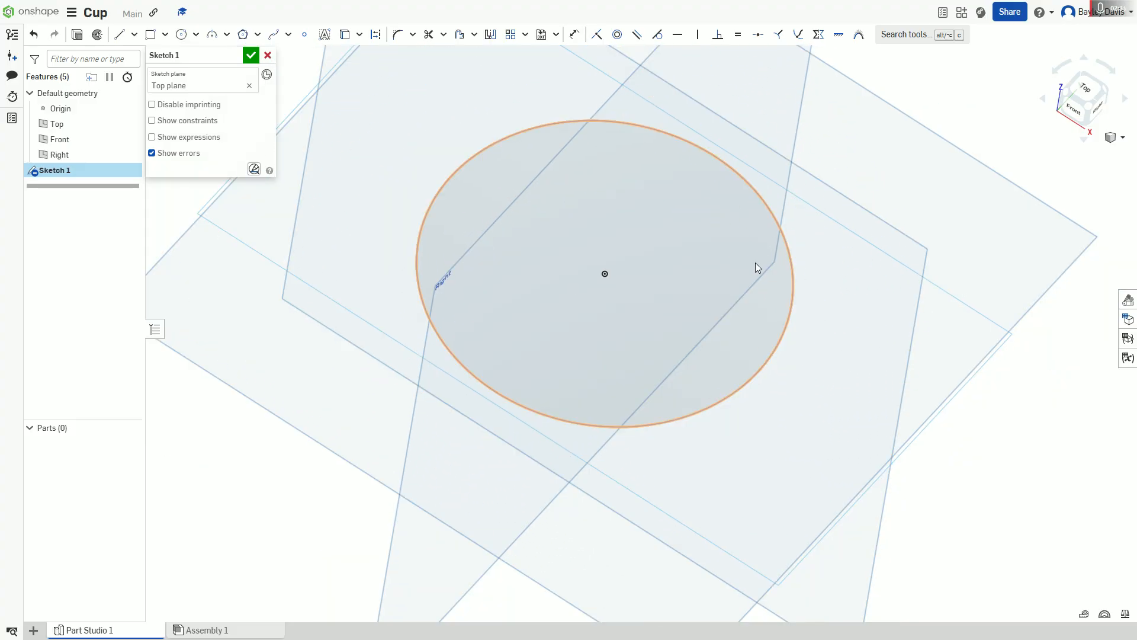
pyautogui.moveTo(738, 260); pyautogui.dragTo(789, 211, button='right')
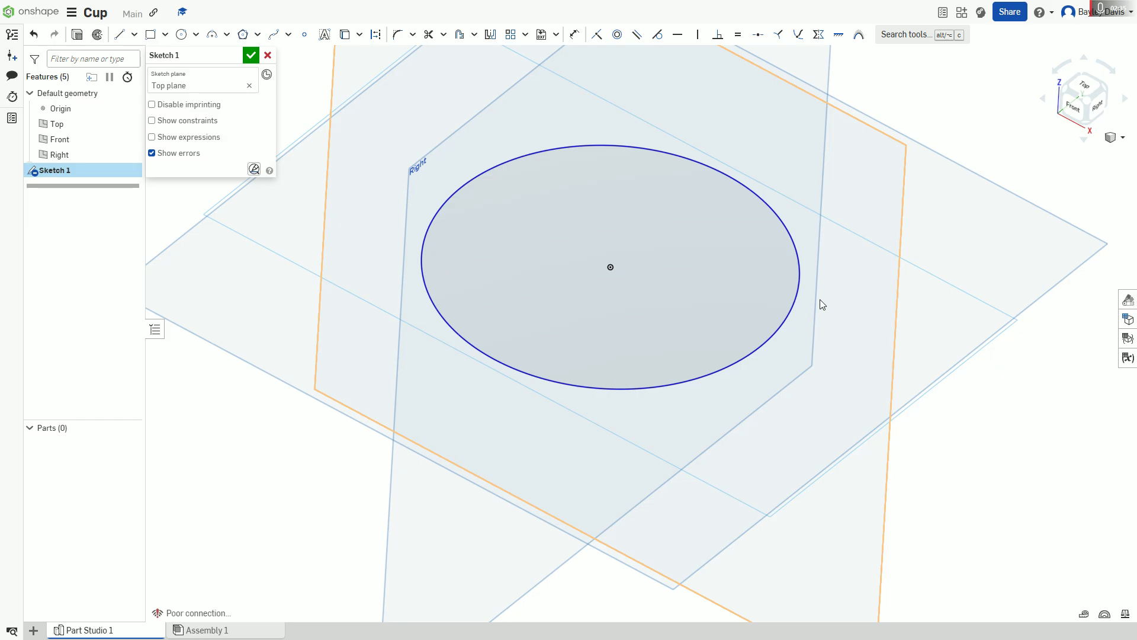
pyautogui.moveTo(819, 300); pyautogui.dragTo(807, 364, button='middle')
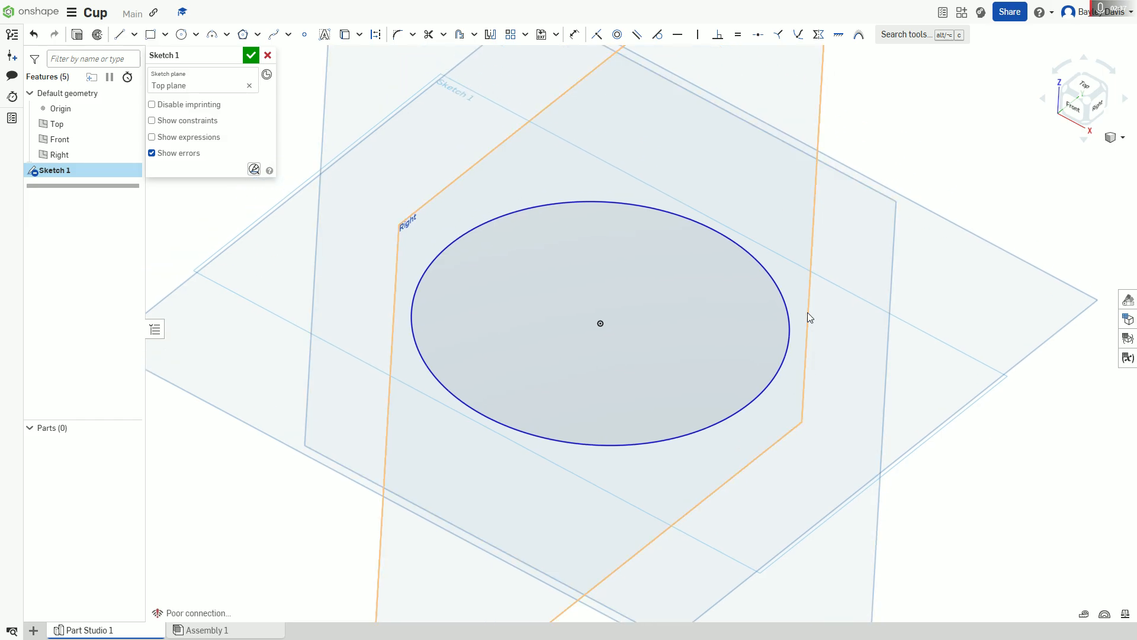
pyautogui.click(575, 39)
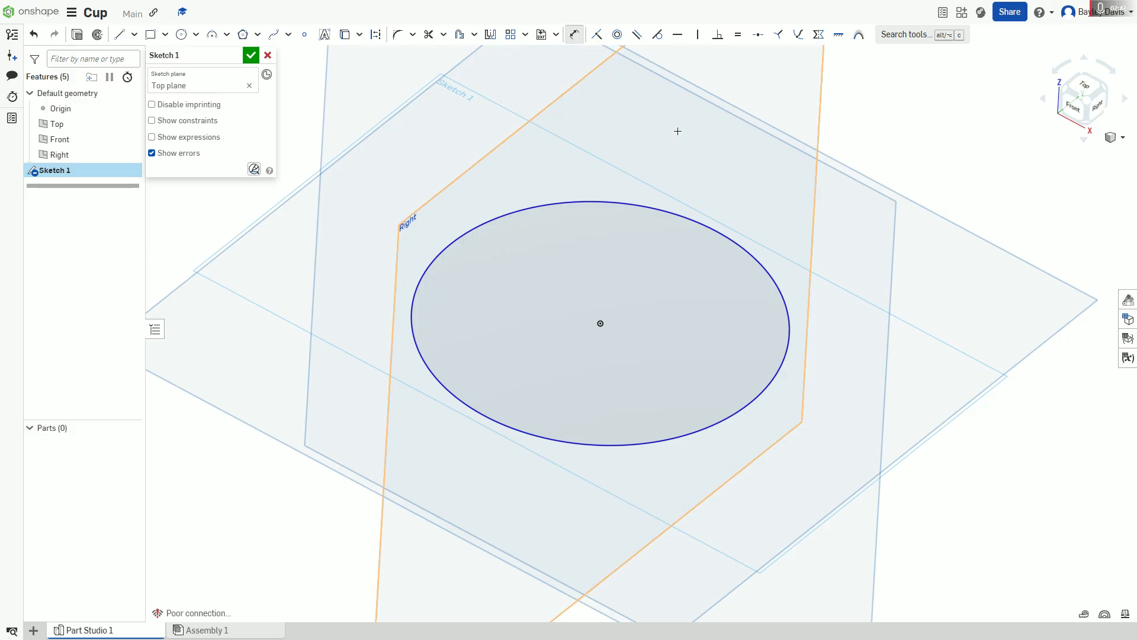
pyautogui.click(750, 255)
pyautogui.click(681, 215)
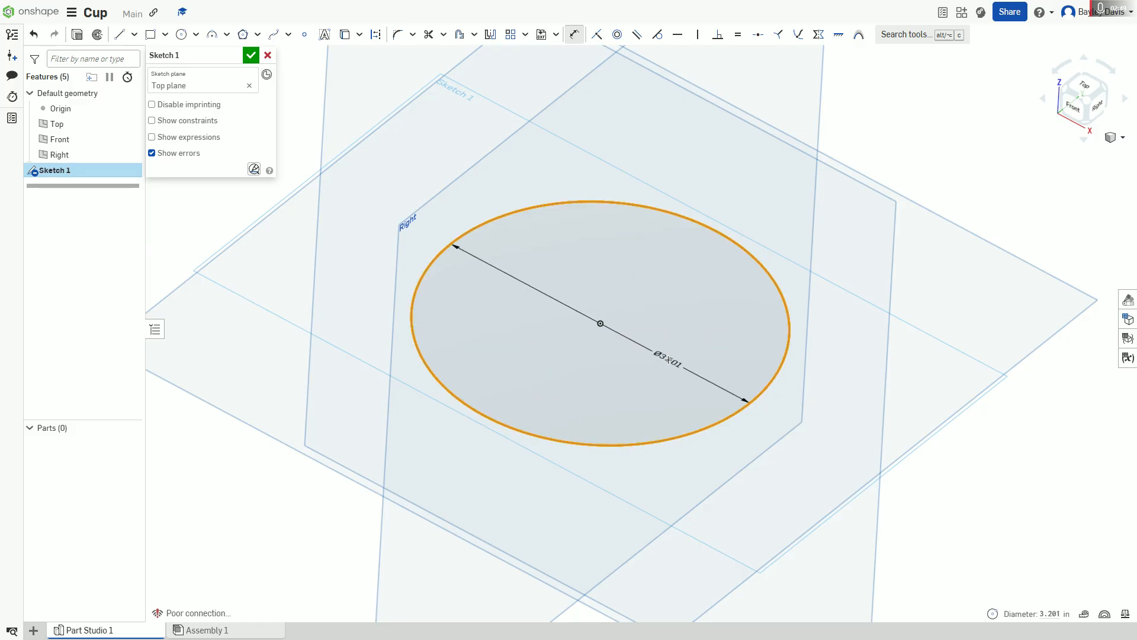
pyautogui.click(681, 305)
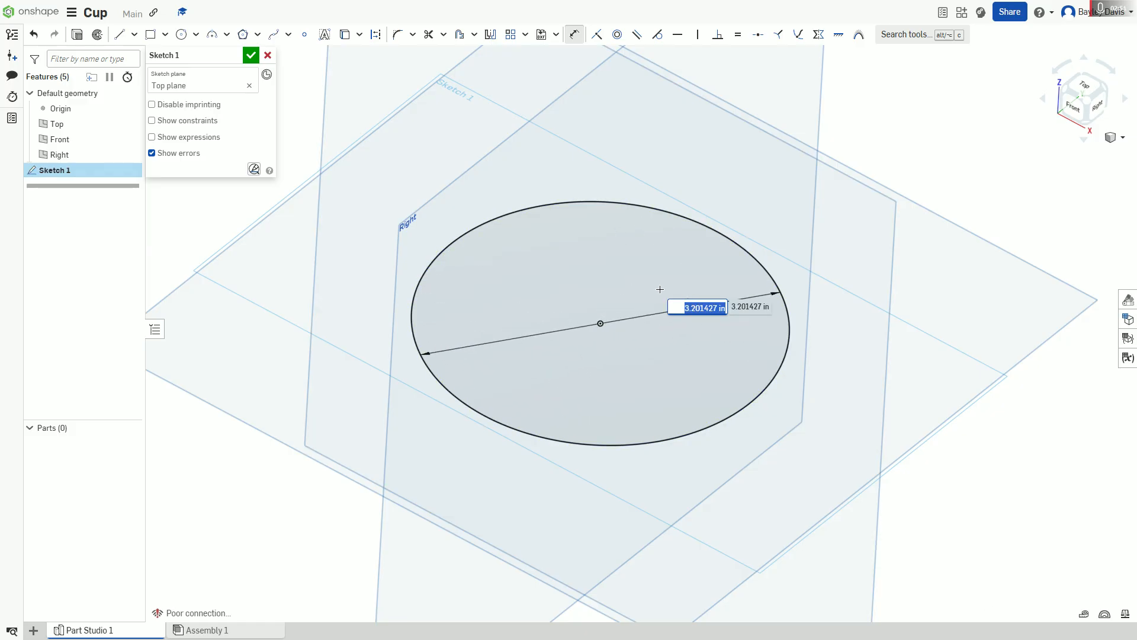
pyautogui.write('8')
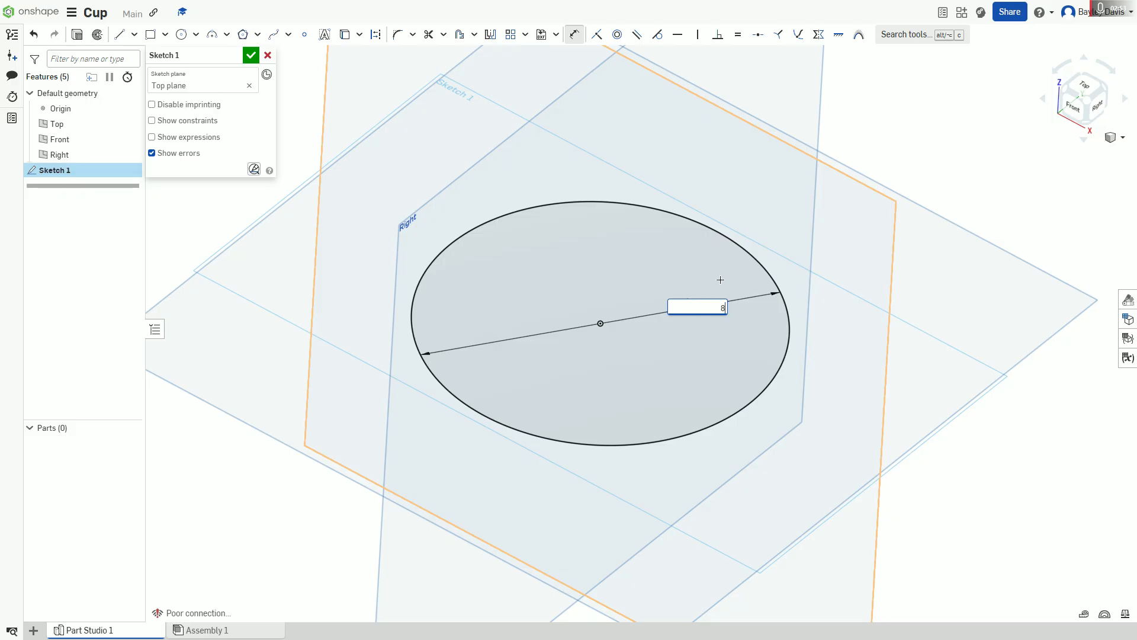
pyautogui.write('0mm')
pyautogui.press('Return')
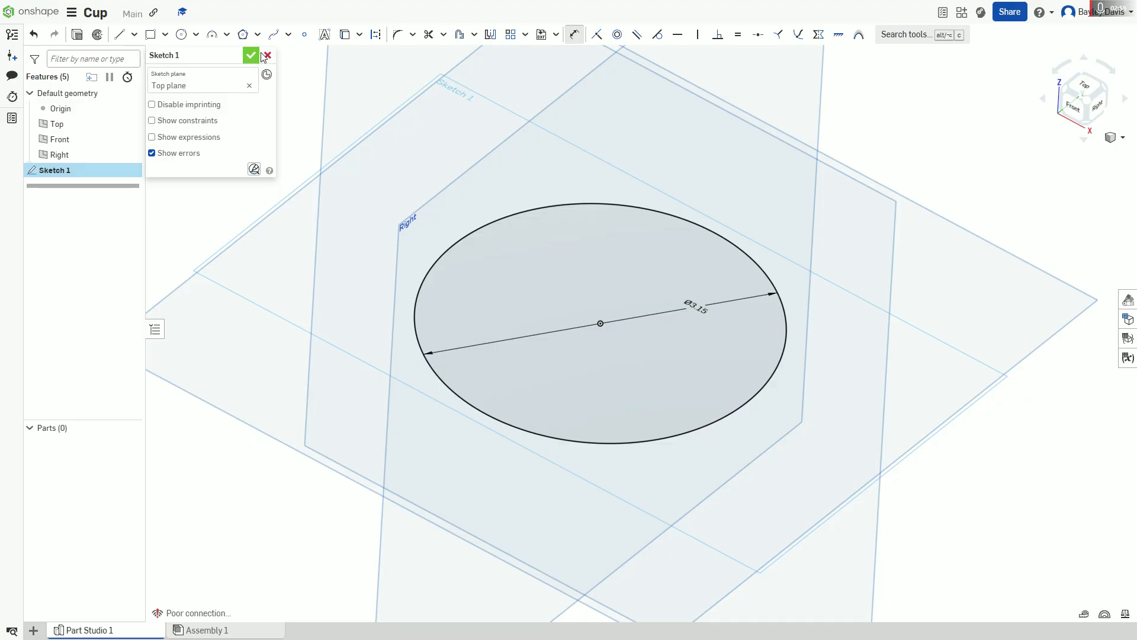
pyautogui.click(251, 55)
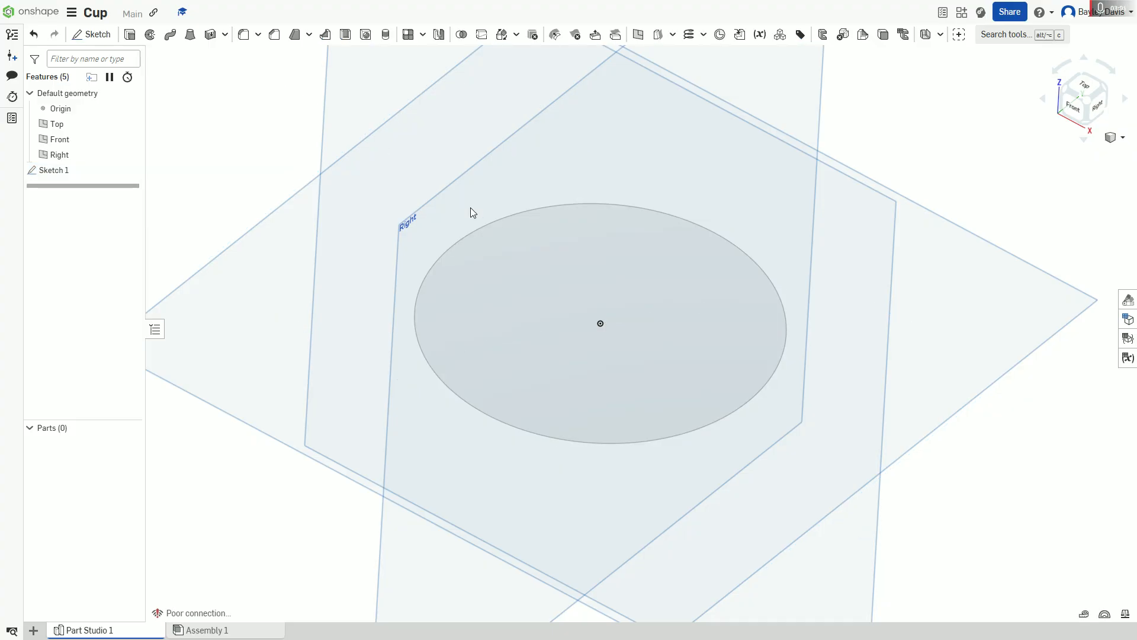
# Step: Extrude the circle sketch region as a new solid with a blind depth of 100 mm
pyautogui.click(134, 38)
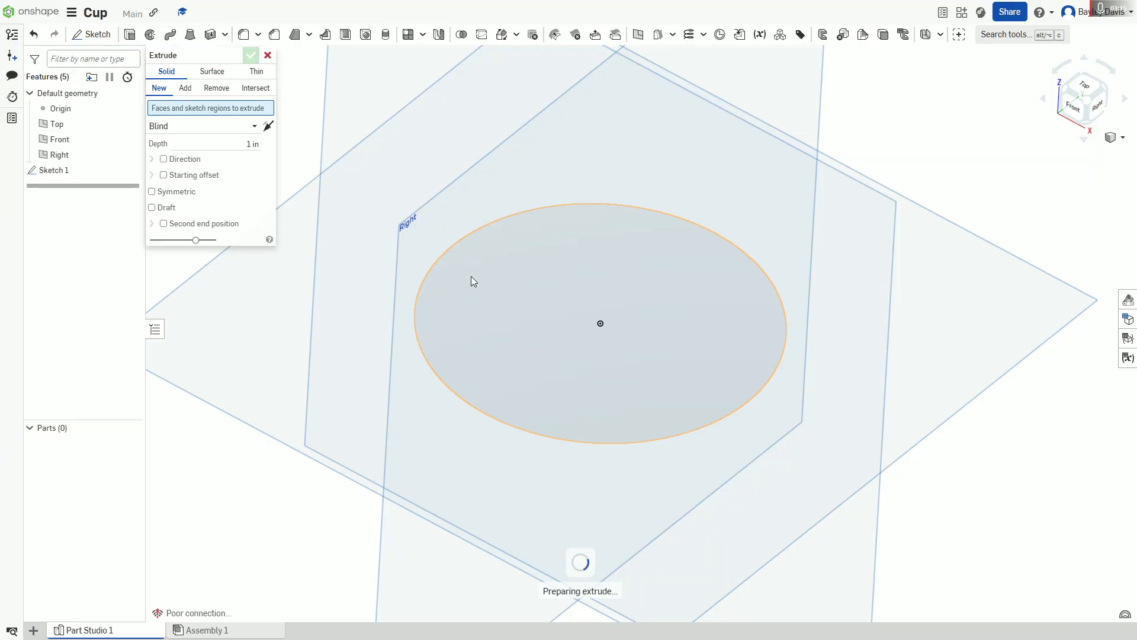
pyautogui.moveTo(513, 278); pyautogui.dragTo(482, 354, button='right')
pyautogui.click(559, 407)
pyautogui.moveTo(559, 408)
pyautogui.mouseDown(button='right')
pyautogui.moveTo(546, 296)
pyautogui.moveTo(556, 306)
pyautogui.moveTo(569, 296)
pyautogui.moveTo(551, 307)
pyautogui.moveTo(536, 274)
pyautogui.moveTo(559, 220)
pyautogui.moveTo(552, 226)
pyautogui.moveTo(588, 219)
pyautogui.moveTo(555, 200)
pyautogui.moveTo(536, 230)
pyautogui.moveTo(550, 216)
pyautogui.mouseUp(button='right')
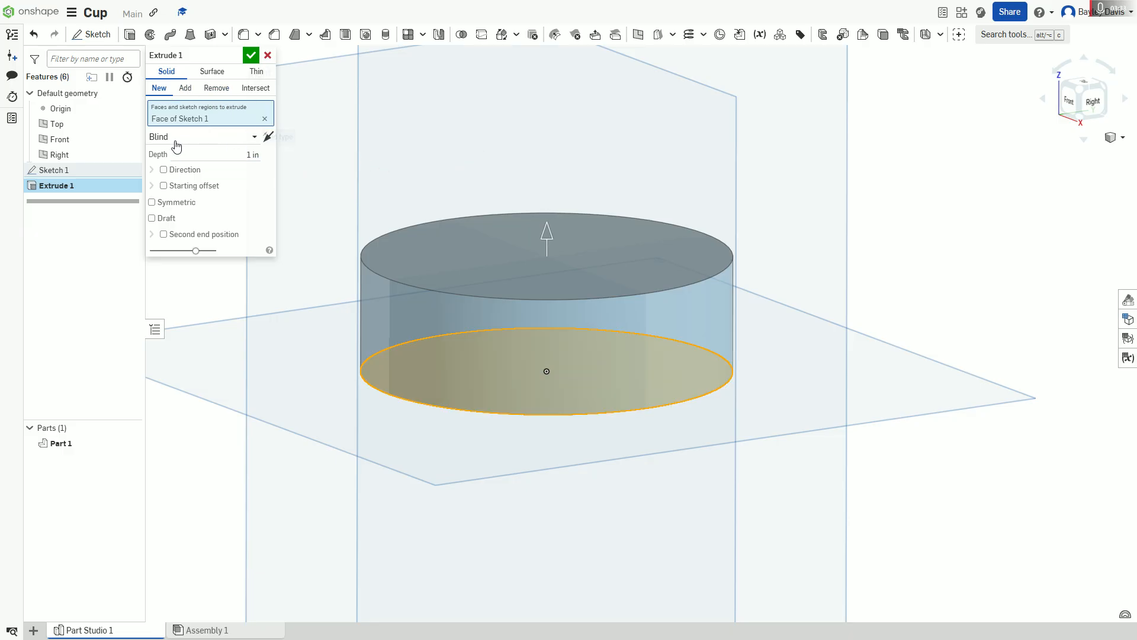
pyautogui.moveTo(351, 155); pyautogui.dragTo(477, 147, button='right')
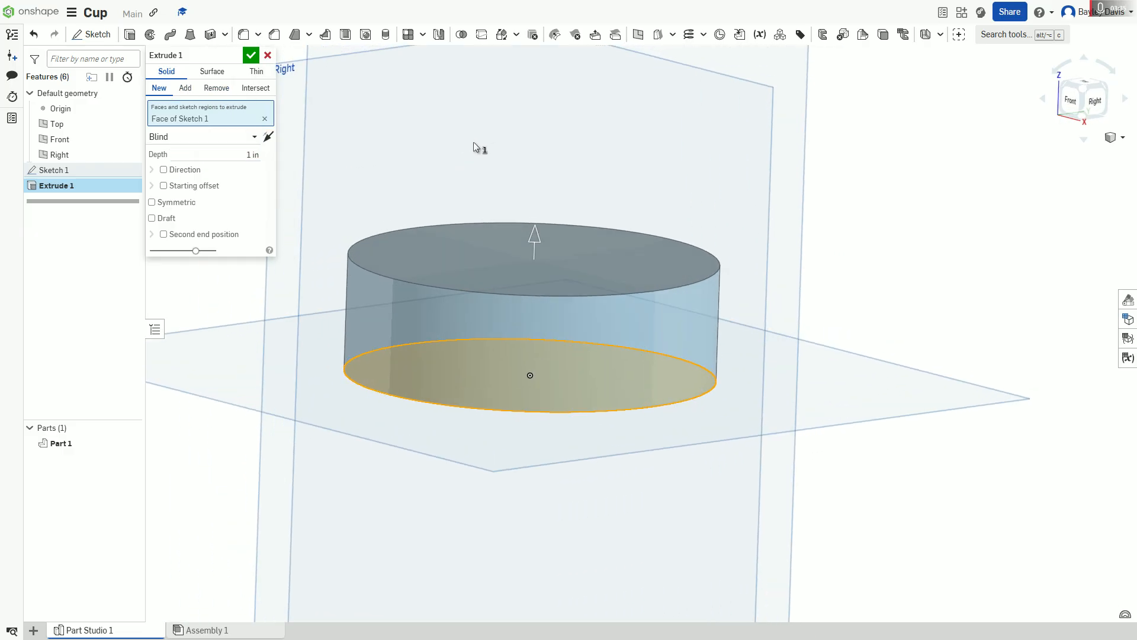
pyautogui.click(258, 149)
pyautogui.write('100mm')
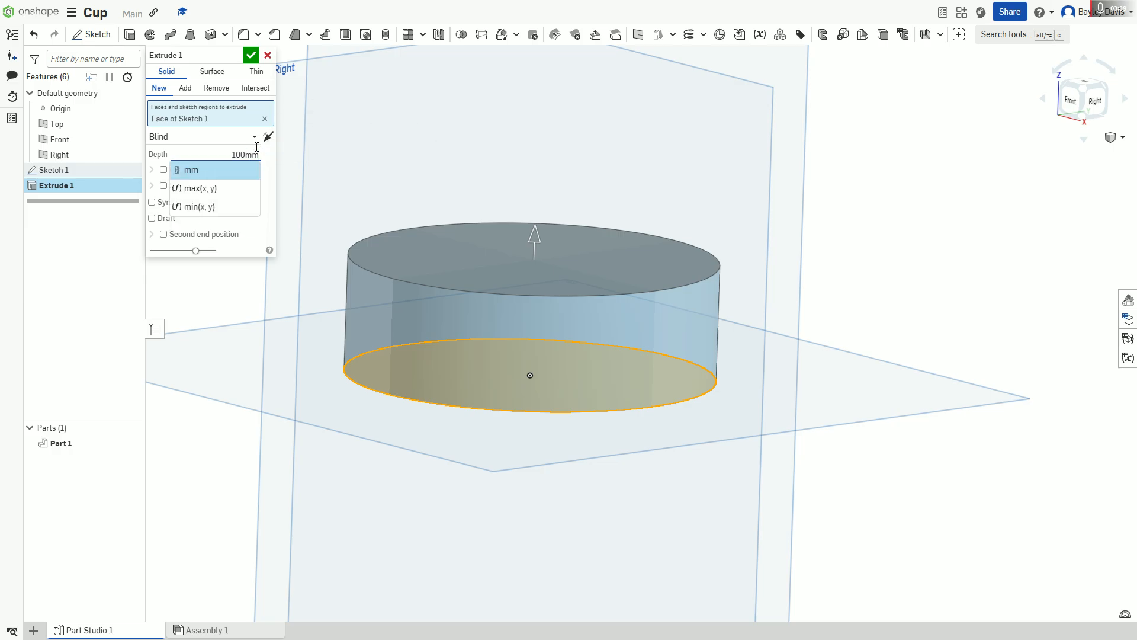
pyautogui.press('Return')
pyautogui.moveTo(440, 215); pyautogui.dragTo(444, 392, button='middle')
pyautogui.scroll(2, 444, 393)
pyautogui.moveTo(340, 180); pyautogui.dragTo(349, 205, button='right')
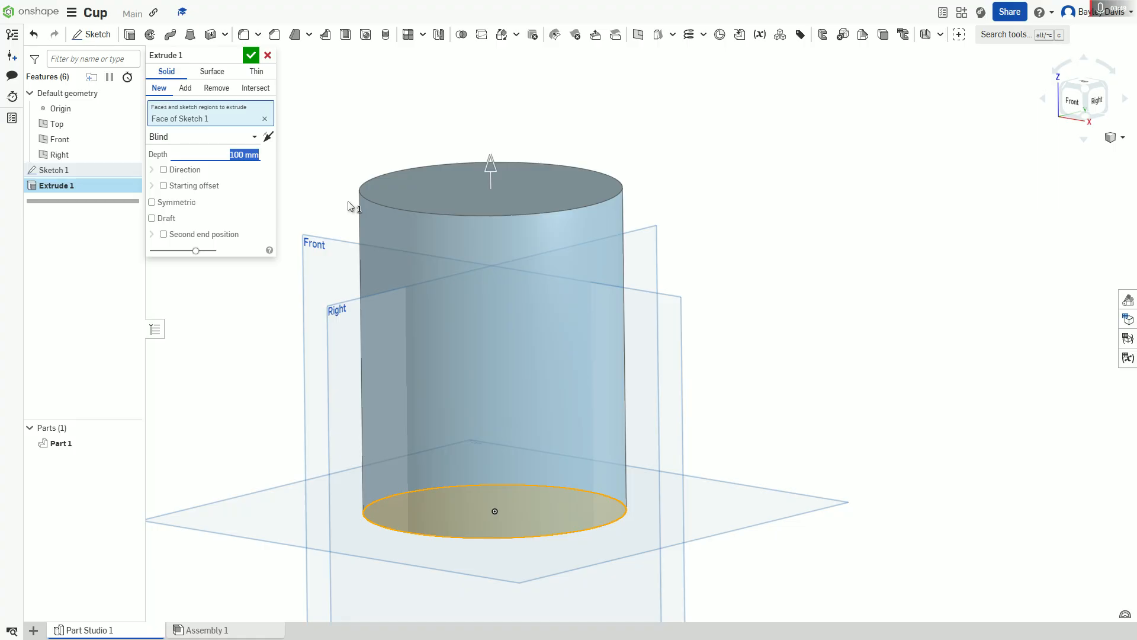
# Step: Try an extrusion depth of 100 without a unit, using the default inches
pyautogui.write('100mm')
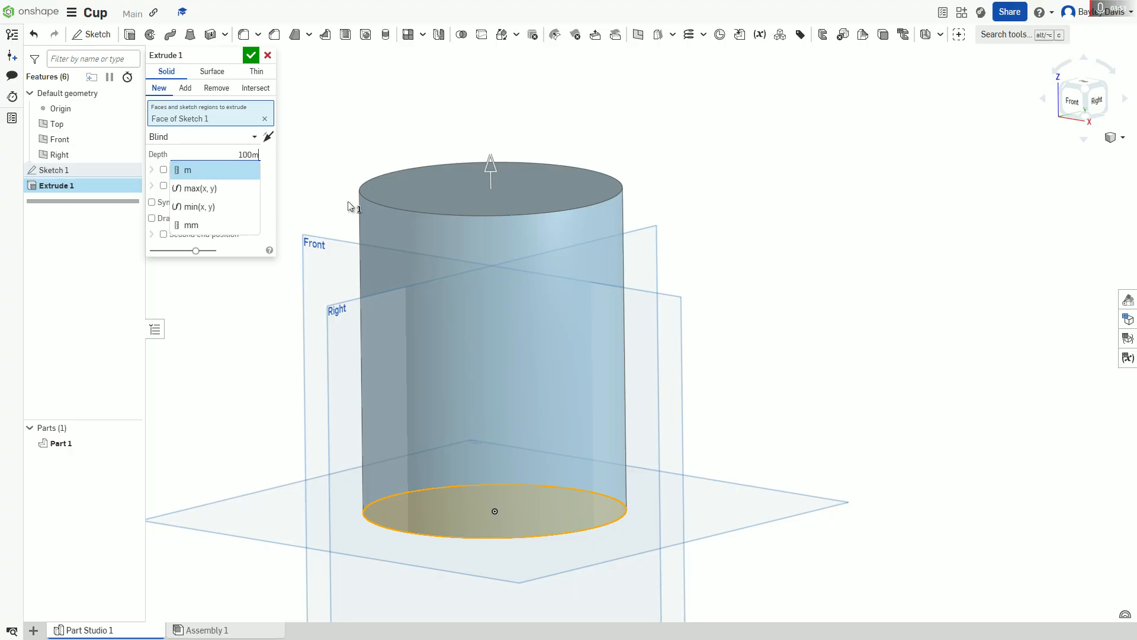
pyautogui.press('BackSpace')
pyautogui.press('BackSpace')
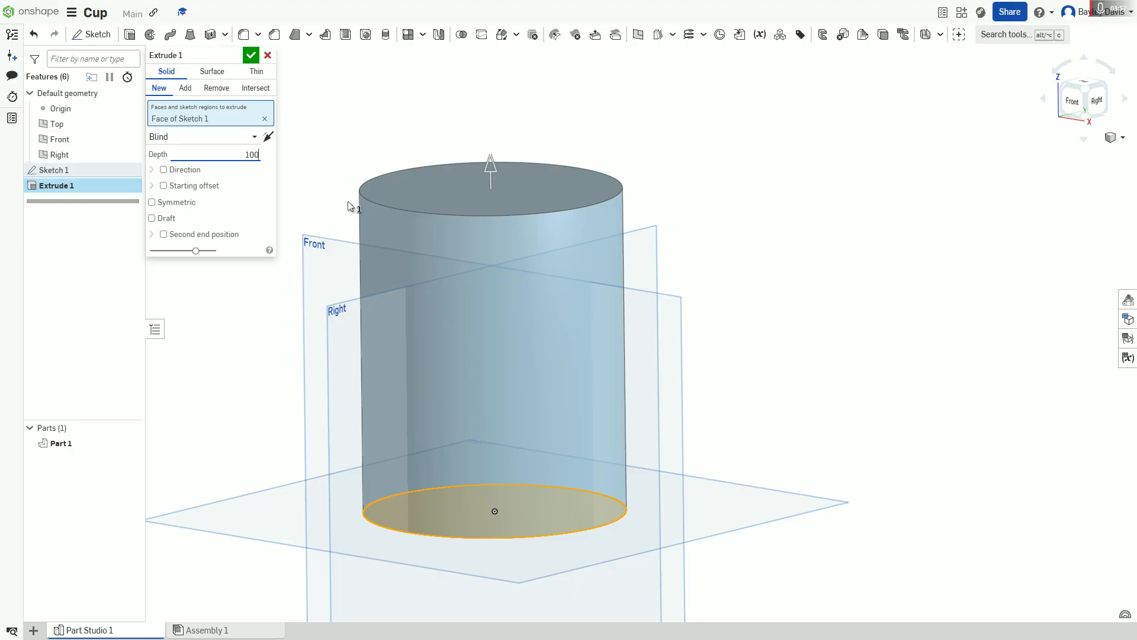
pyautogui.press('Return')
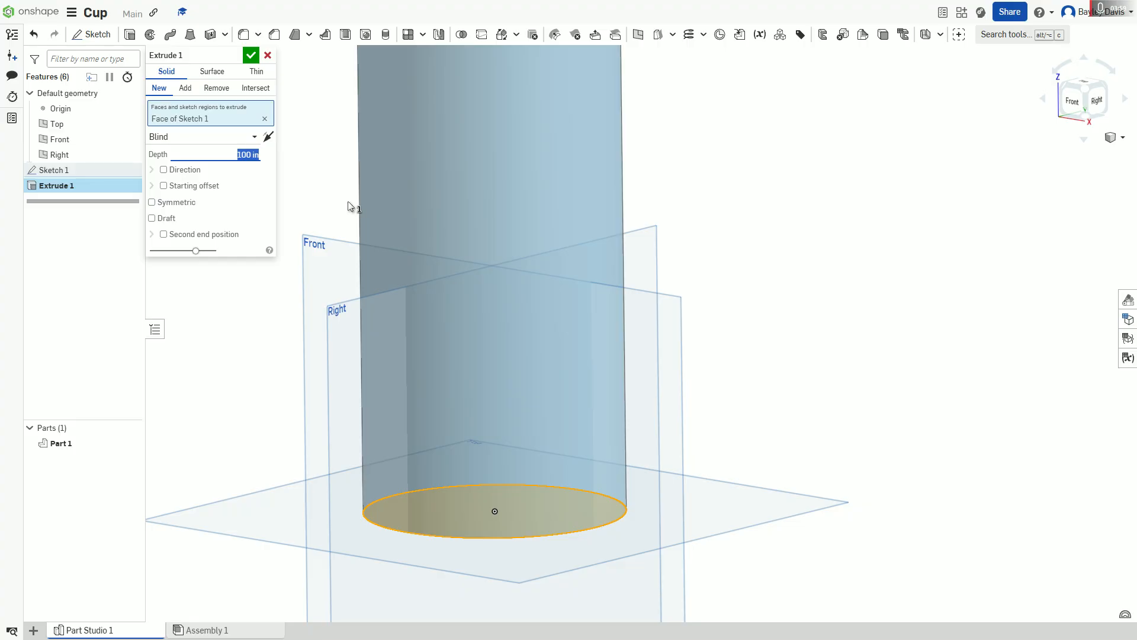
pyautogui.scroll(-2, 828, 330)
pyautogui.scroll(-3, 828, 330)
pyautogui.moveTo(855, 223); pyautogui.dragTo(596, 472, button='right')
pyautogui.scroll(3, 411, 587)
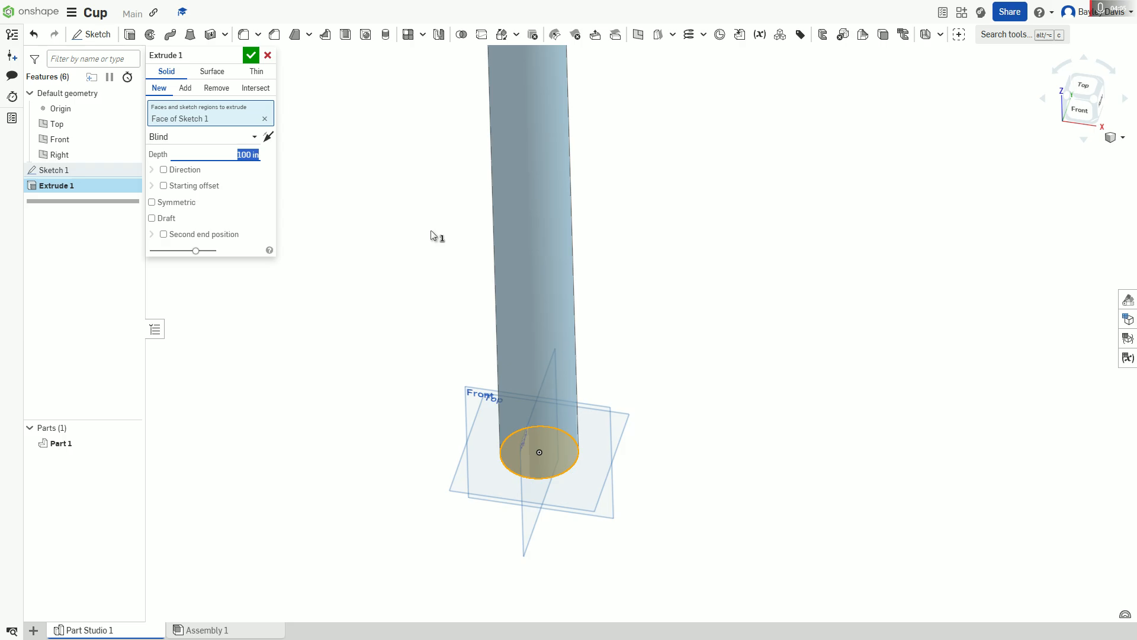
# Step: Set the cylinder's extrusion depth to 100 mm and accept the extrude
pyautogui.write('0')
pyautogui.press('Return')
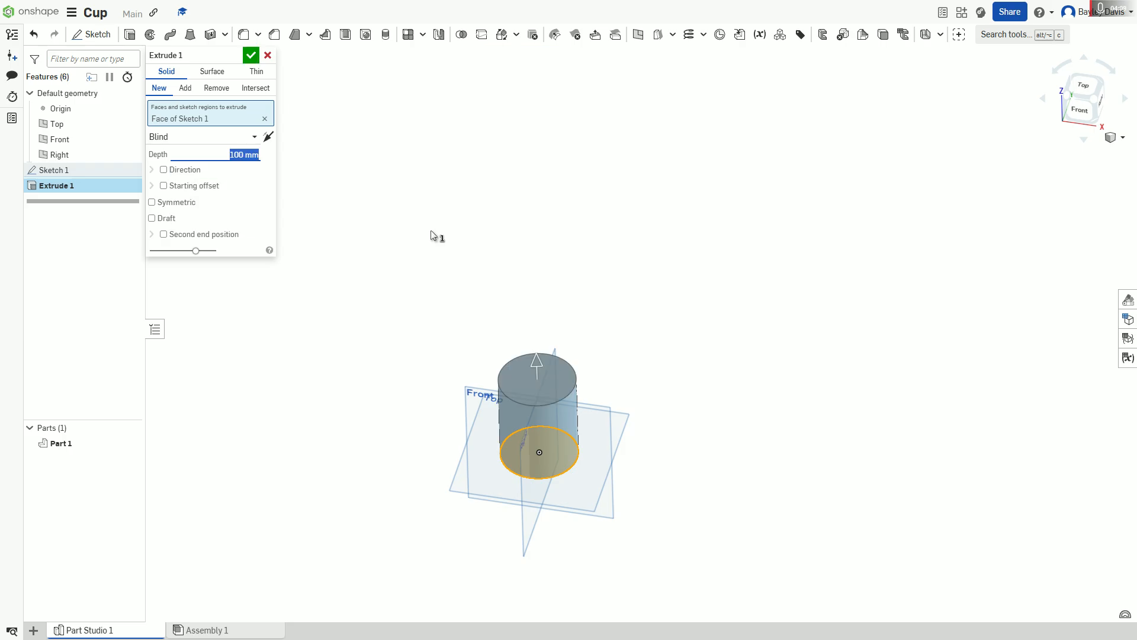
pyautogui.scroll(5, 596, 246)
pyautogui.scroll(-3, 354, 406)
pyautogui.moveTo(354, 407); pyautogui.dragTo(538, 135, button='middle')
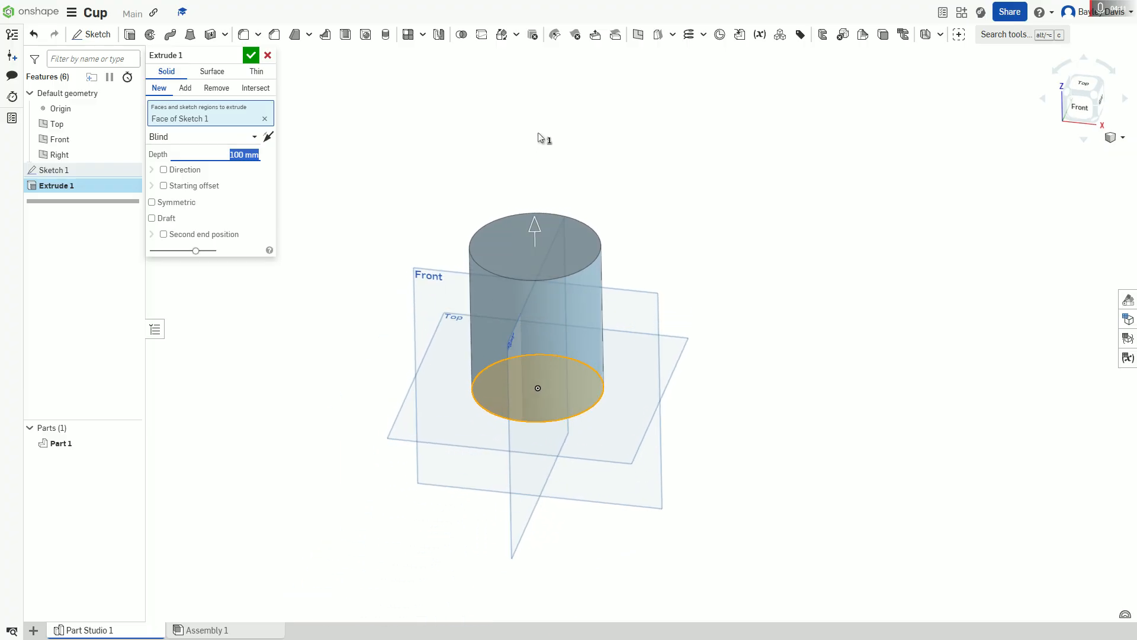
pyautogui.moveTo(538, 135); pyautogui.dragTo(542, 122, button='right')
pyautogui.scroll(2, 326, 131)
pyautogui.moveTo(449, 162); pyautogui.dragTo(409, 201, button='right')
pyautogui.click(252, 56)
# Step: Create a new sketch on the cylinder's top face
pyautogui.moveTo(493, 318); pyautogui.dragTo(568, 375, button='right')
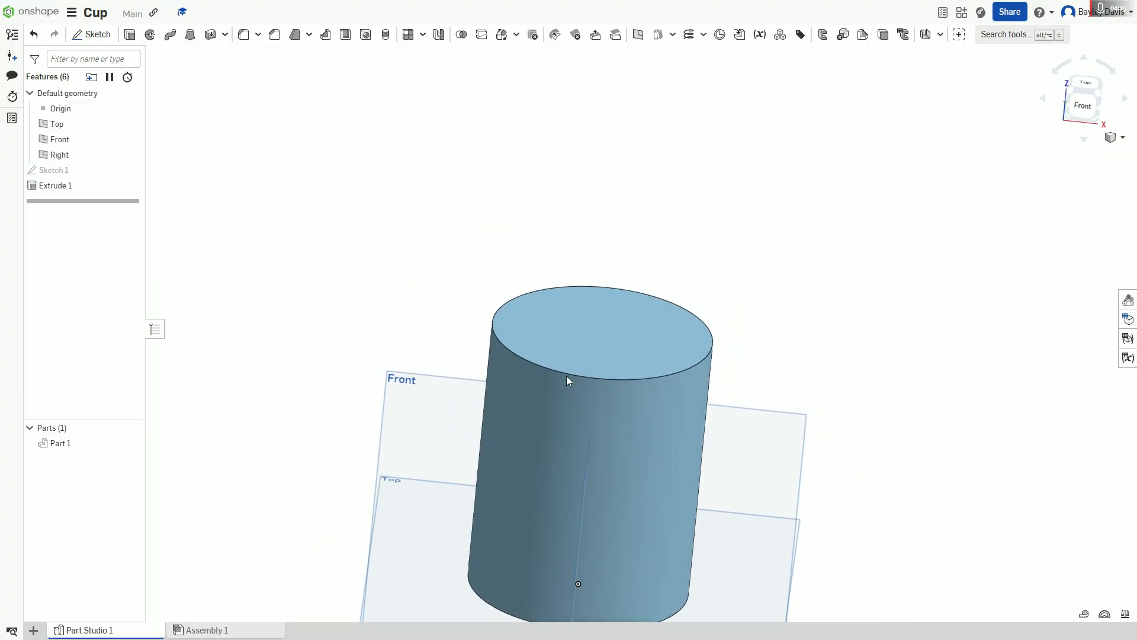
pyautogui.click(102, 37)
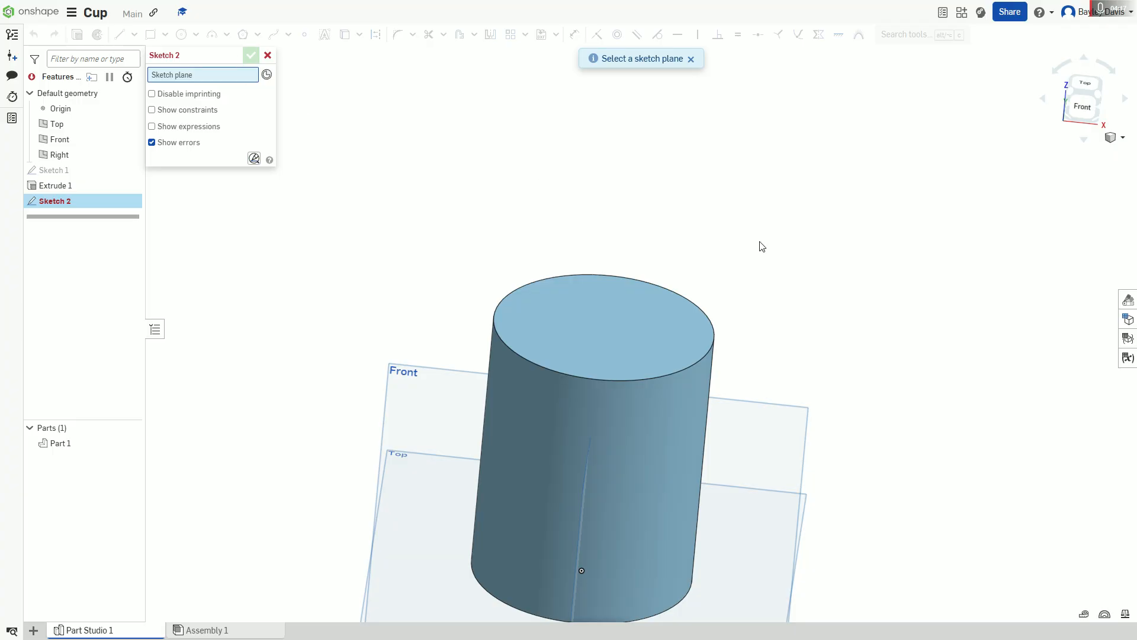
pyautogui.moveTo(685, 225); pyautogui.dragTo(551, 221, button='right')
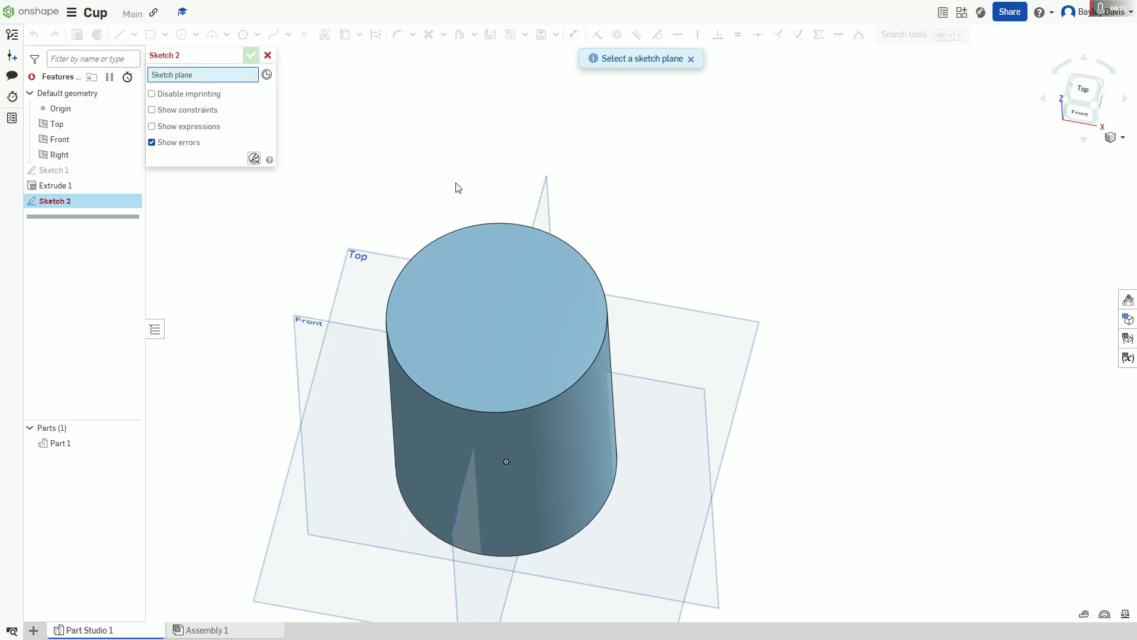
pyautogui.scroll(2, 456, 185)
pyautogui.moveTo(457, 186)
pyautogui.mouseDown(button='right')
pyautogui.moveTo(462, 158)
pyautogui.moveTo(455, 182)
pyautogui.mouseUp(button='right')
pyautogui.moveTo(594, 364)
pyautogui.mouseDown(button='right')
pyautogui.moveTo(592, 325)
pyautogui.moveTo(596, 375)
pyautogui.moveTo(544, 326)
pyautogui.moveTo(489, 335)
pyautogui.mouseUp(button='right')
pyautogui.click(489, 335)
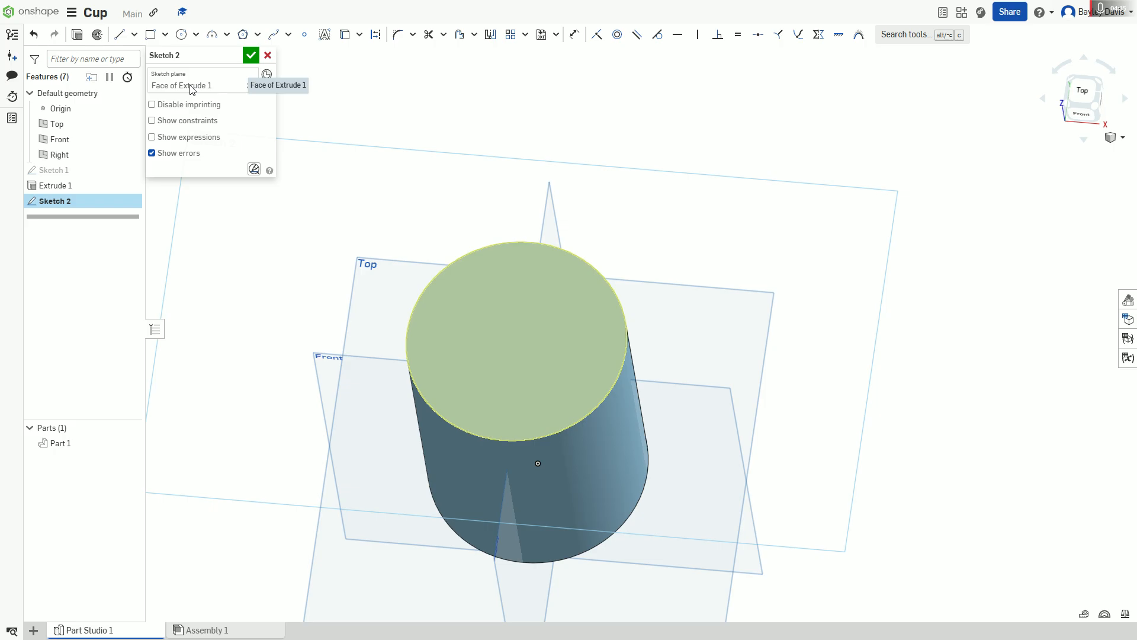
# Step: Sketch a center point circle about 2.66 in in diameter, centred on the cylinder's top face
pyautogui.click(180, 43)
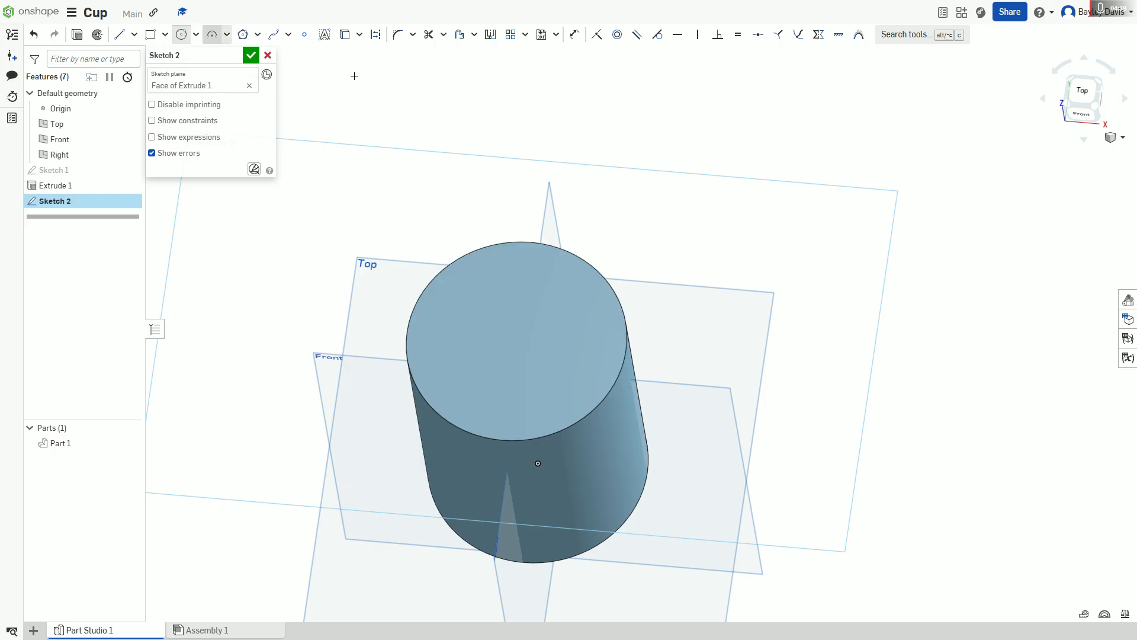
pyautogui.scroll(2, 523, 331)
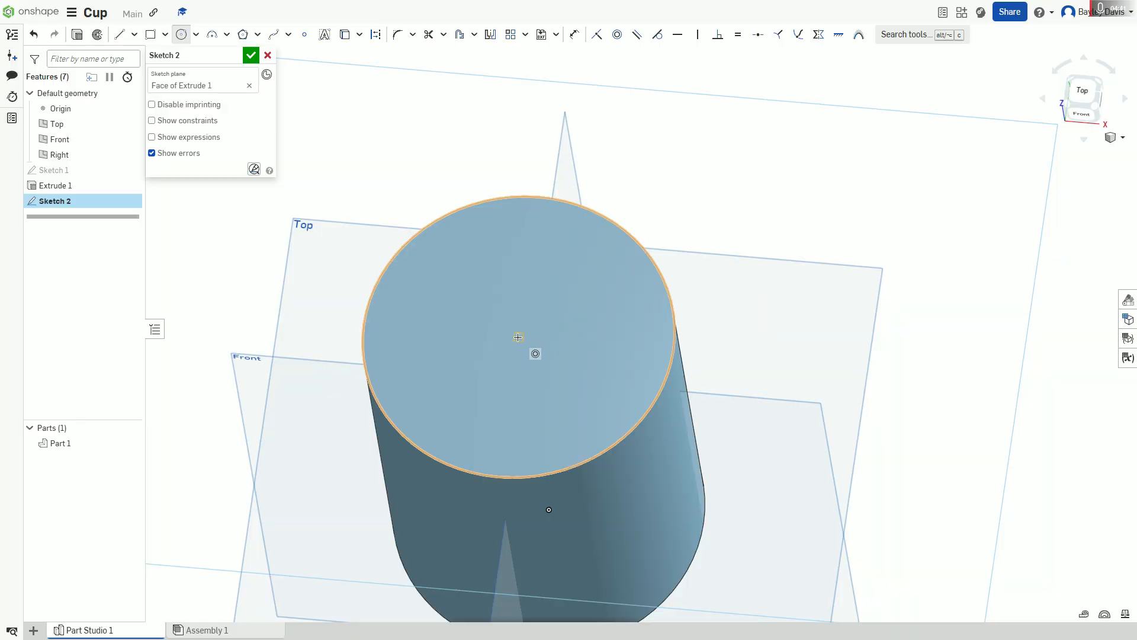
pyautogui.click(518, 336)
pyautogui.scroll(3, 518, 337)
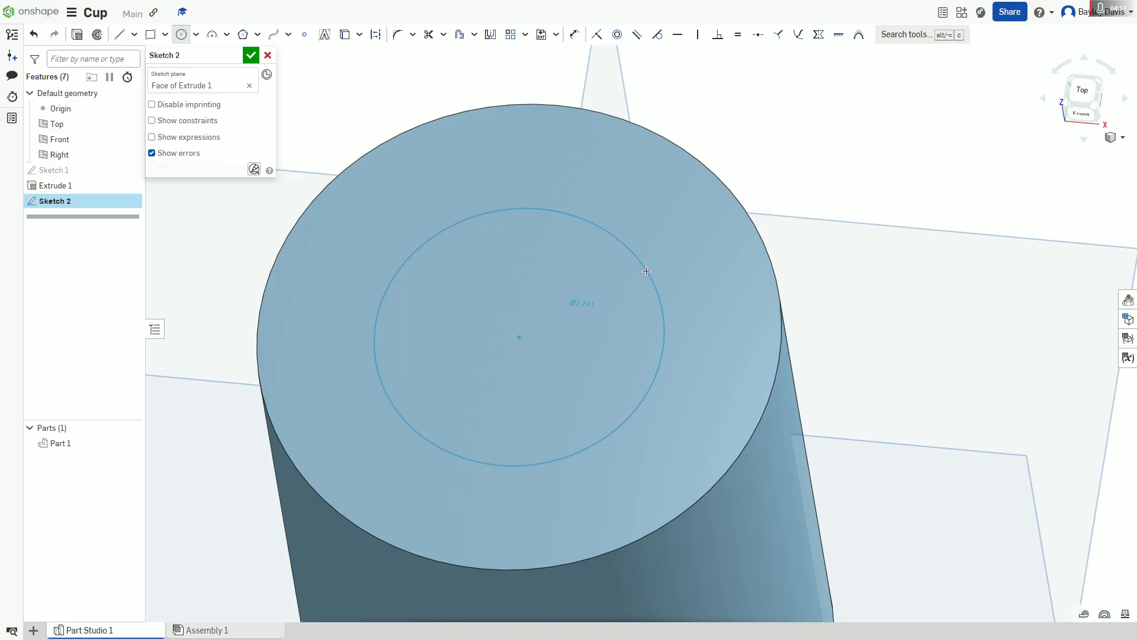
pyautogui.click(710, 231)
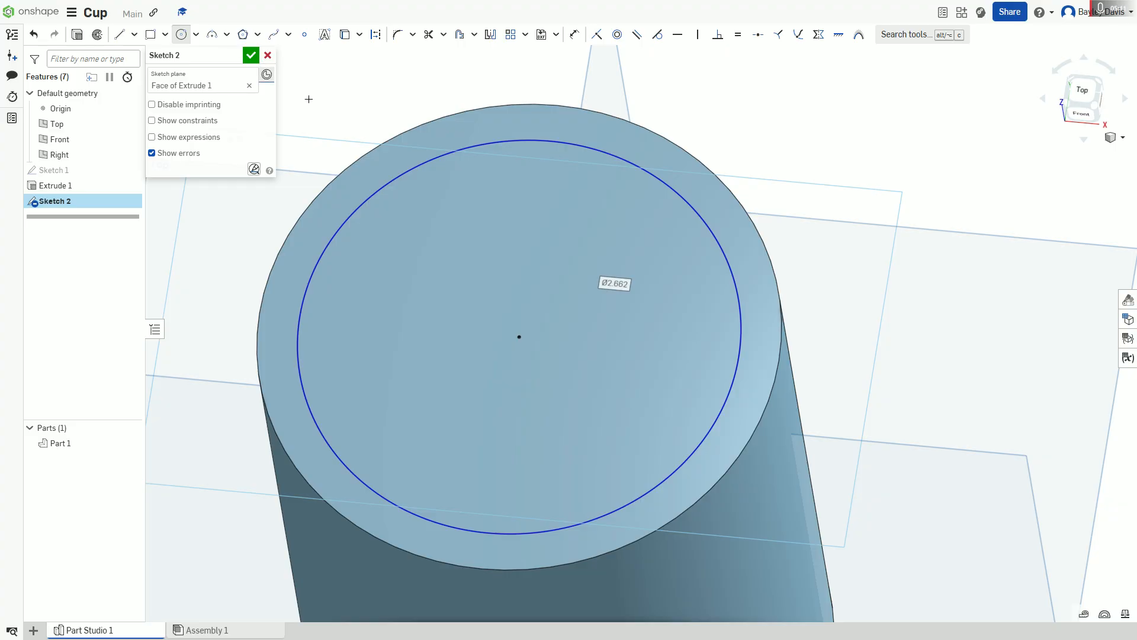
# Step: Dimension the inner circle's diameter to 75 mm and accept the sketch
pyautogui.click(583, 36)
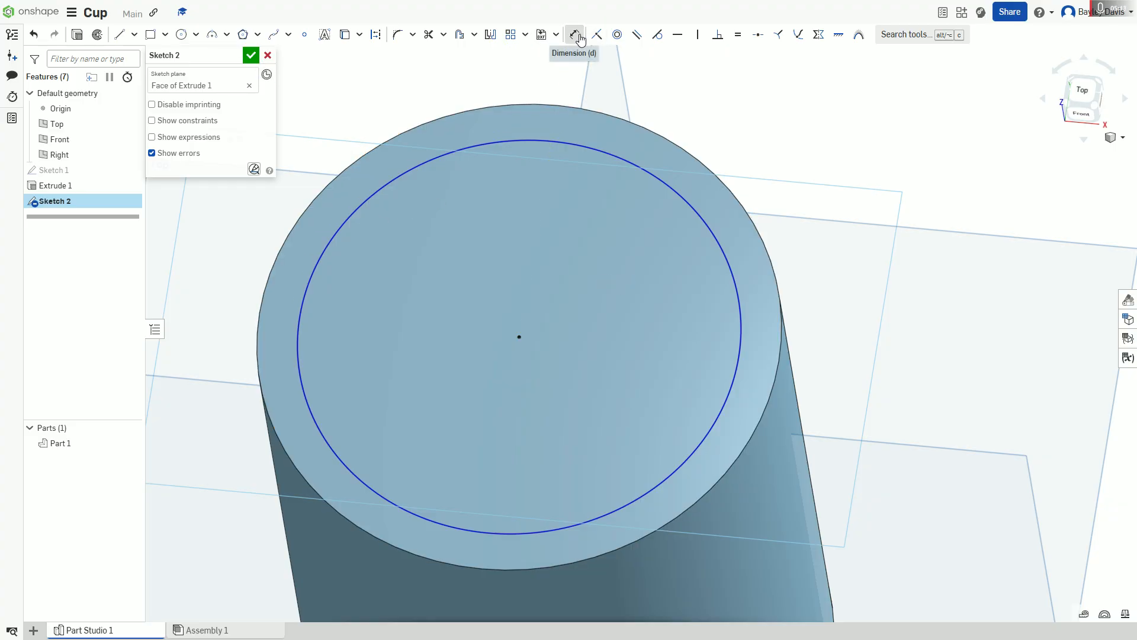
pyautogui.click(656, 185)
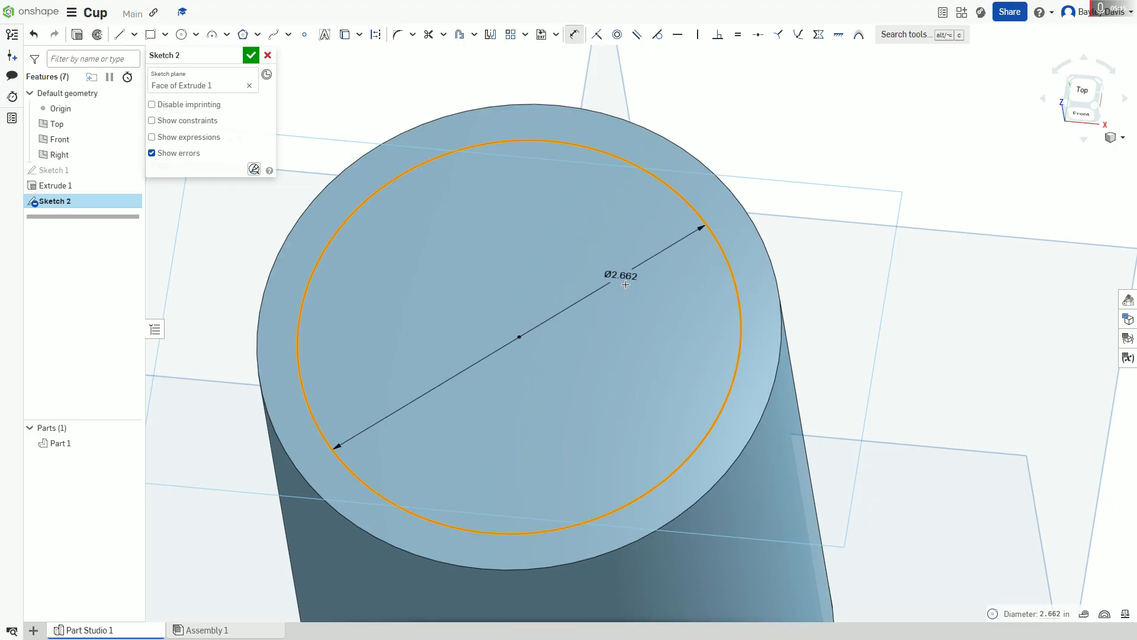
pyautogui.click(652, 342)
pyautogui.write('75 mm')
pyautogui.press('Return')
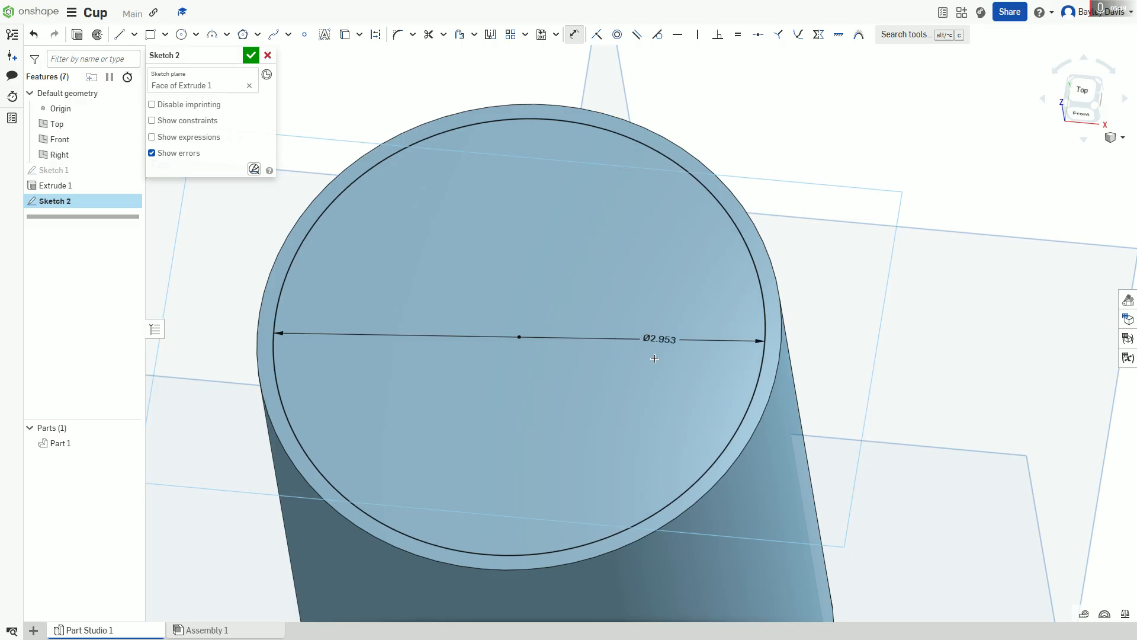
pyautogui.moveTo(616, 337); pyautogui.dragTo(454, 101, button='right')
pyautogui.scroll(-3, 609, 332)
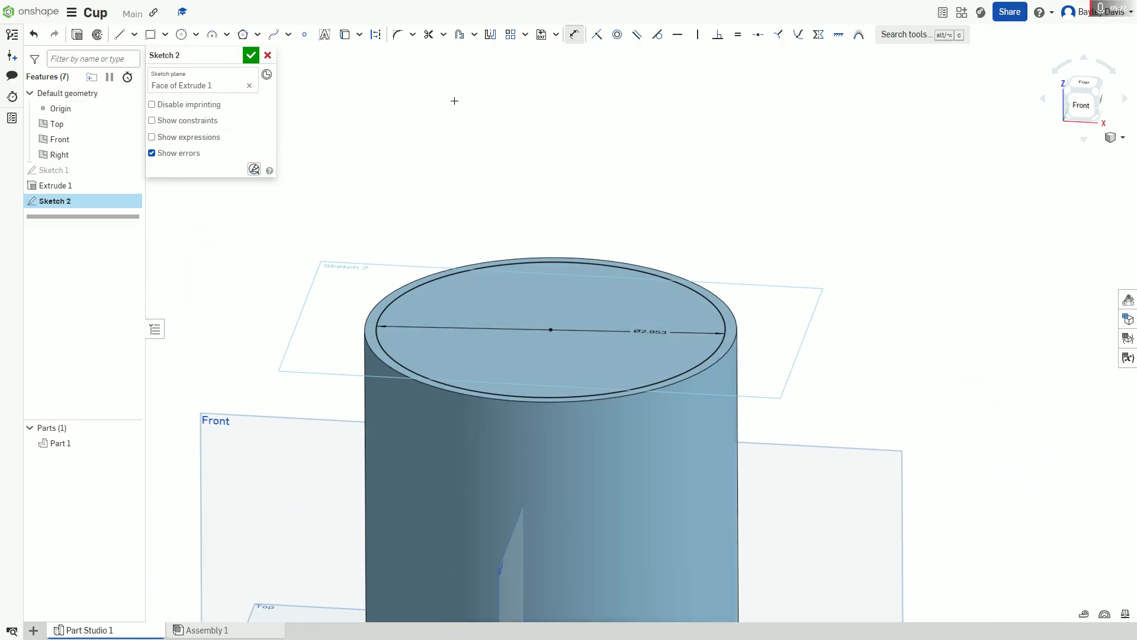
pyautogui.click(251, 55)
# Step: Examine the thin ring between the inner circle and the cylinder's outer edge from several angles
pyautogui.moveTo(536, 308); pyautogui.dragTo(430, 432, button='right')
pyautogui.scroll(5, 414, 400)
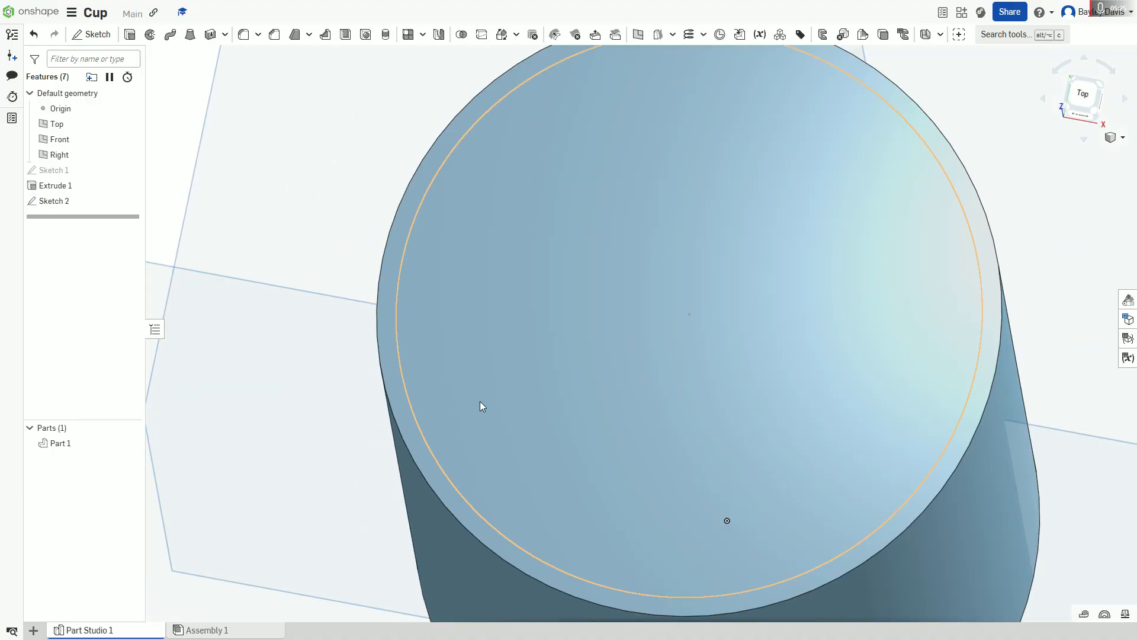
pyautogui.moveTo(856, 172); pyautogui.dragTo(972, 350, button='right')
pyautogui.moveTo(1060, 444); pyautogui.dragTo(929, 391, button='right')
pyautogui.scroll(-2, 824, 287)
pyautogui.scroll(1, 880, 250)
pyautogui.moveTo(880, 250)
pyautogui.mouseDown(button='right')
pyautogui.moveTo(868, 235)
pyautogui.moveTo(878, 205)
pyautogui.moveTo(873, 238)
pyautogui.mouseUp(button='right')
pyautogui.scroll(2, 874, 227)
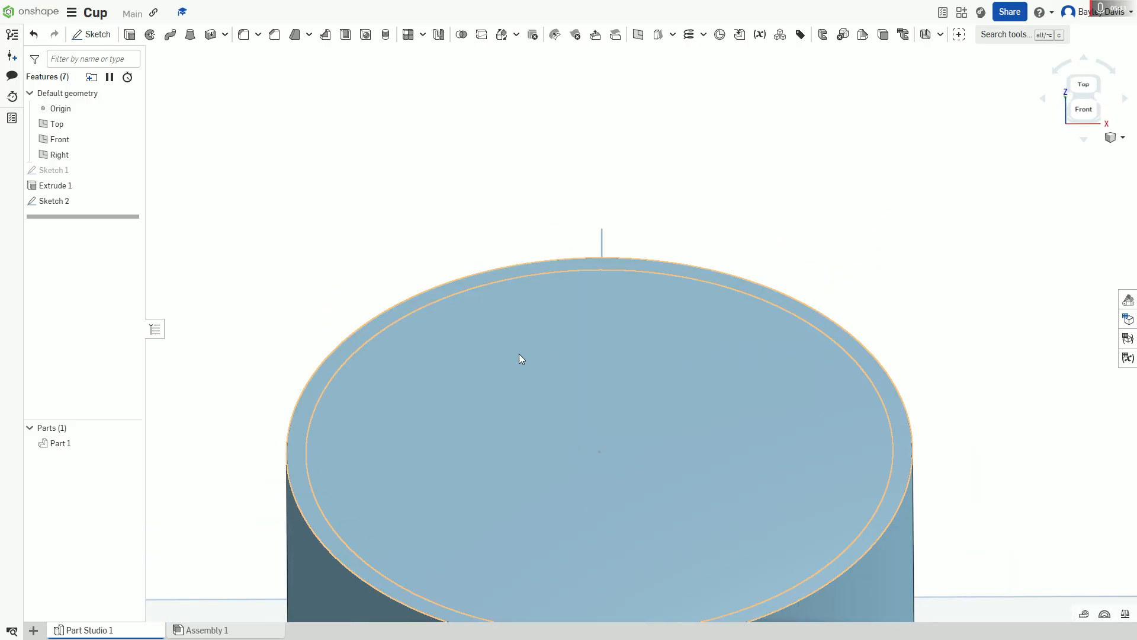
pyautogui.moveTo(241, 348); pyautogui.dragTo(226, 257, button='middle')
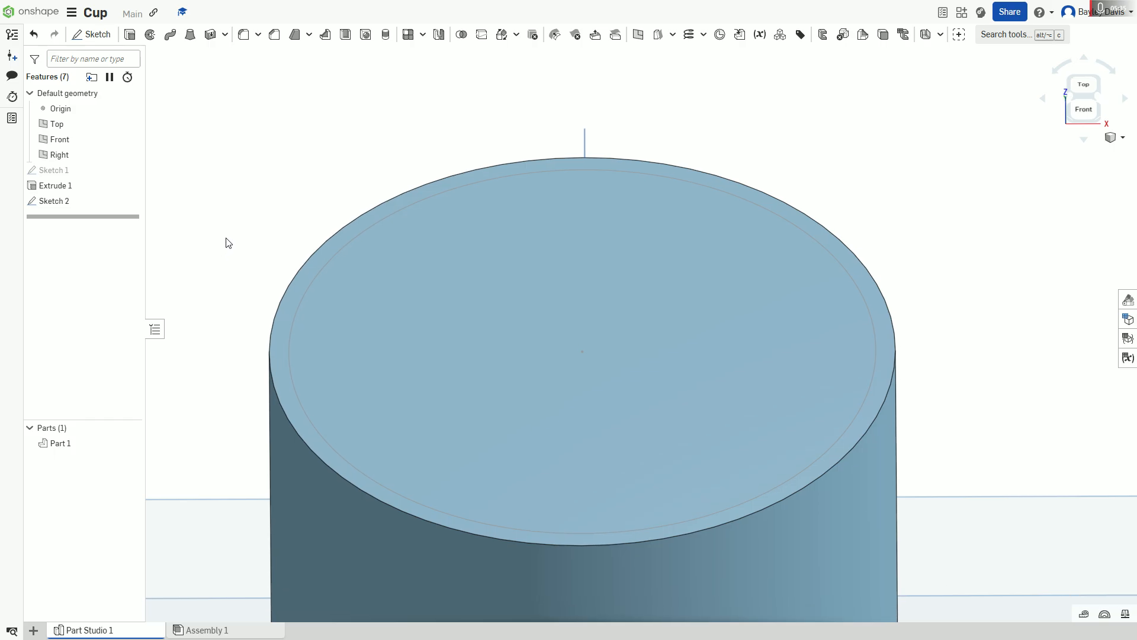
pyautogui.scroll(-1, 226, 241)
pyautogui.rightClick(226, 239)
pyautogui.click(196, 100)
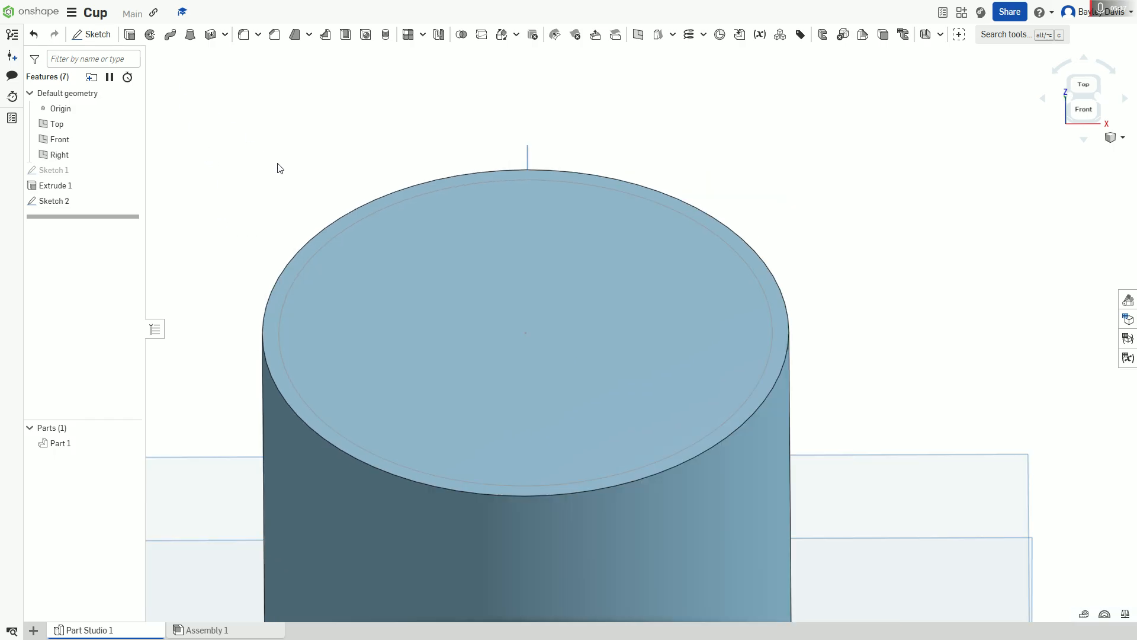
pyautogui.scroll(-4, 542, 375)
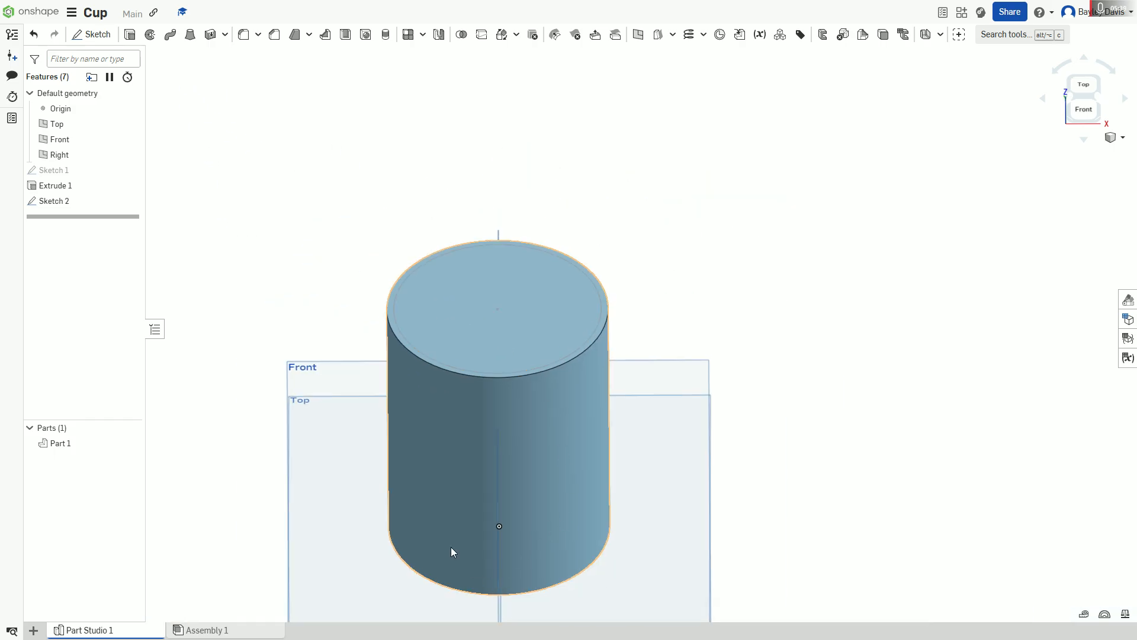
pyautogui.moveTo(556, 518); pyautogui.dragTo(578, 499, button='right')
pyautogui.moveTo(455, 413); pyautogui.dragTo(287, 135, button='right')
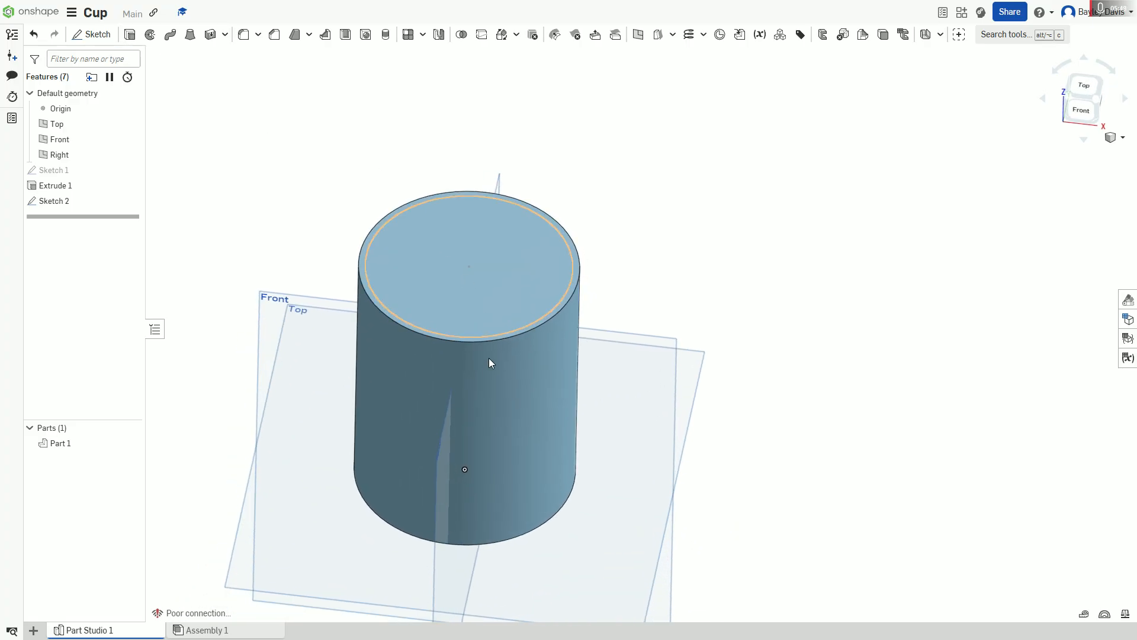
# Step: Set up a blind Remove extrude of the 75 mm circle, with the cylinder as its merge scope
pyautogui.hotkey('shift', 'e')
pyautogui.click(488, 300)
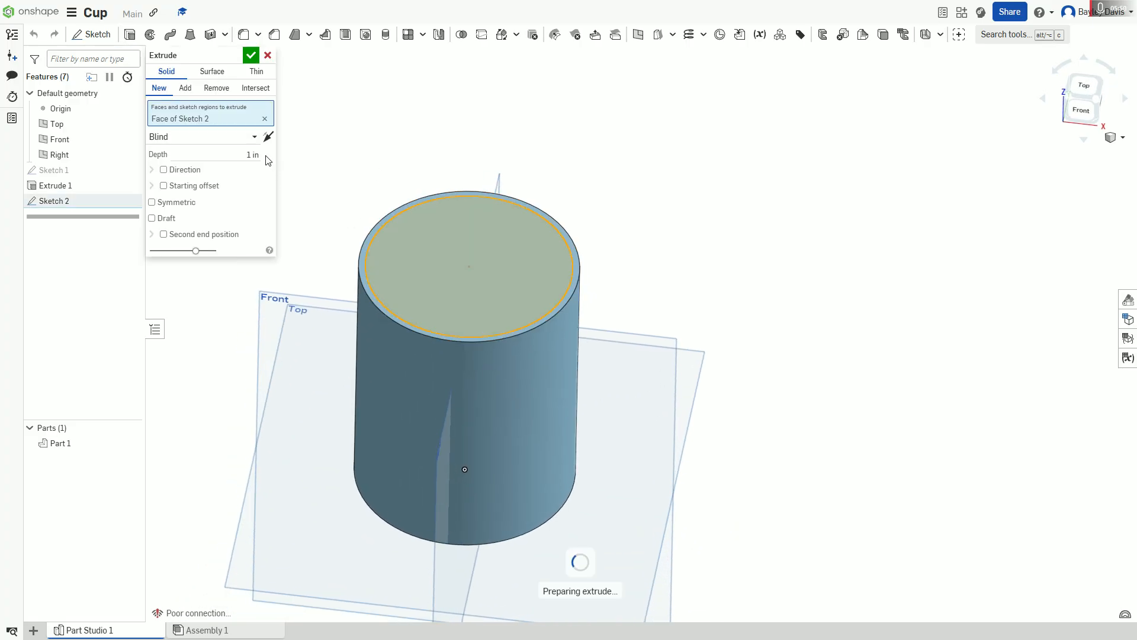
pyautogui.click(222, 93)
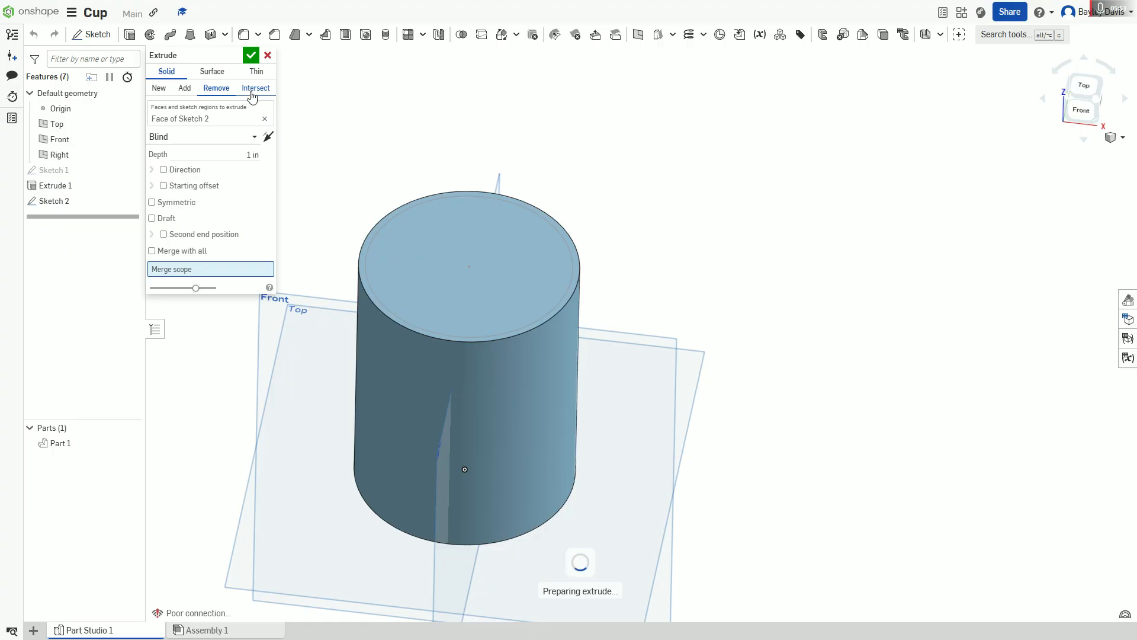
pyautogui.click(212, 89)
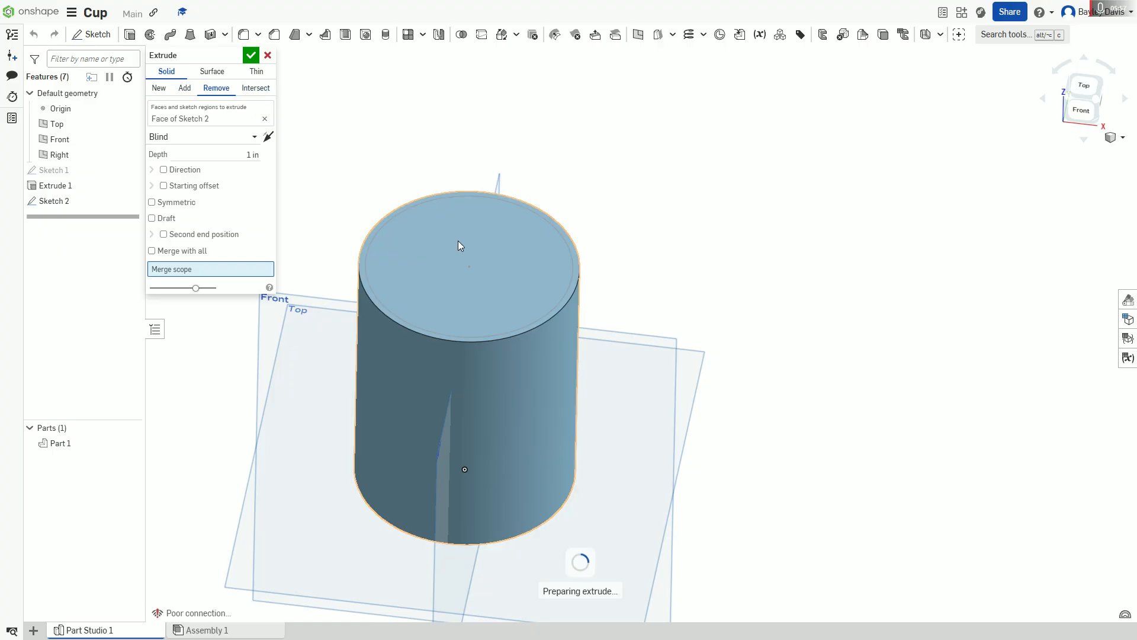
pyautogui.click(482, 257)
# Step: Deepen the cut into the cylinder to about 1.85 in and remove the duplicate part from the merge scope
pyautogui.moveTo(317, 224); pyautogui.dragTo(338, 185, button='right')
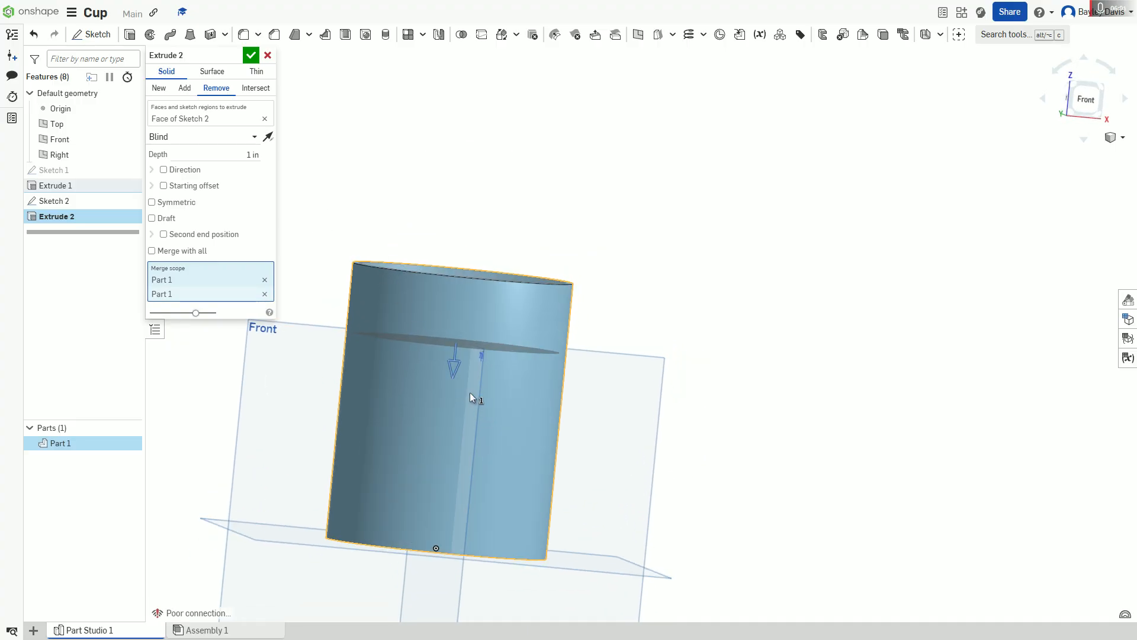
pyautogui.moveTo(453, 386); pyautogui.dragTo(416, 429)
pyautogui.moveTo(426, 203); pyautogui.dragTo(338, 276, button='right')
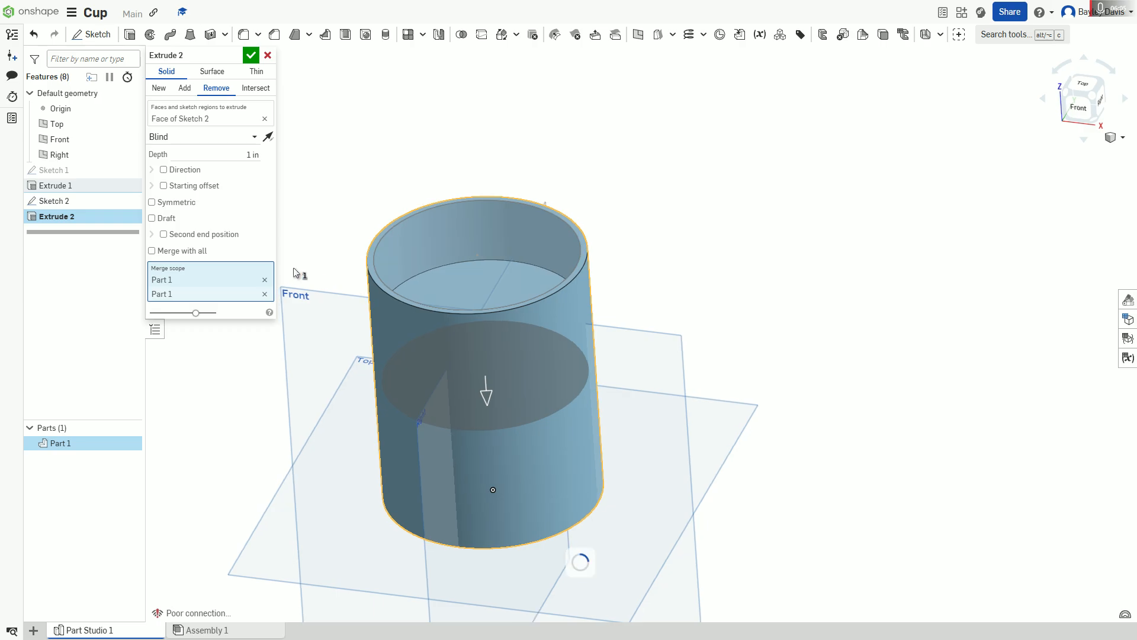
pyautogui.click(265, 280)
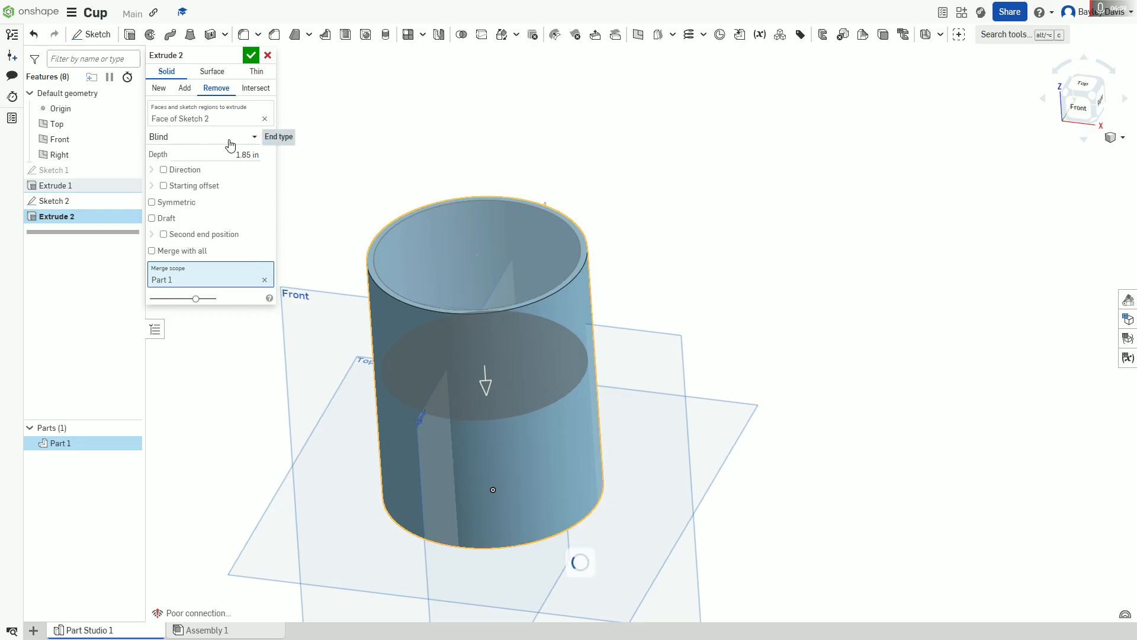
# Step: Set the depth of the circular cut into the cylinder to 95 mm and accept the extrude
pyautogui.click(239, 155)
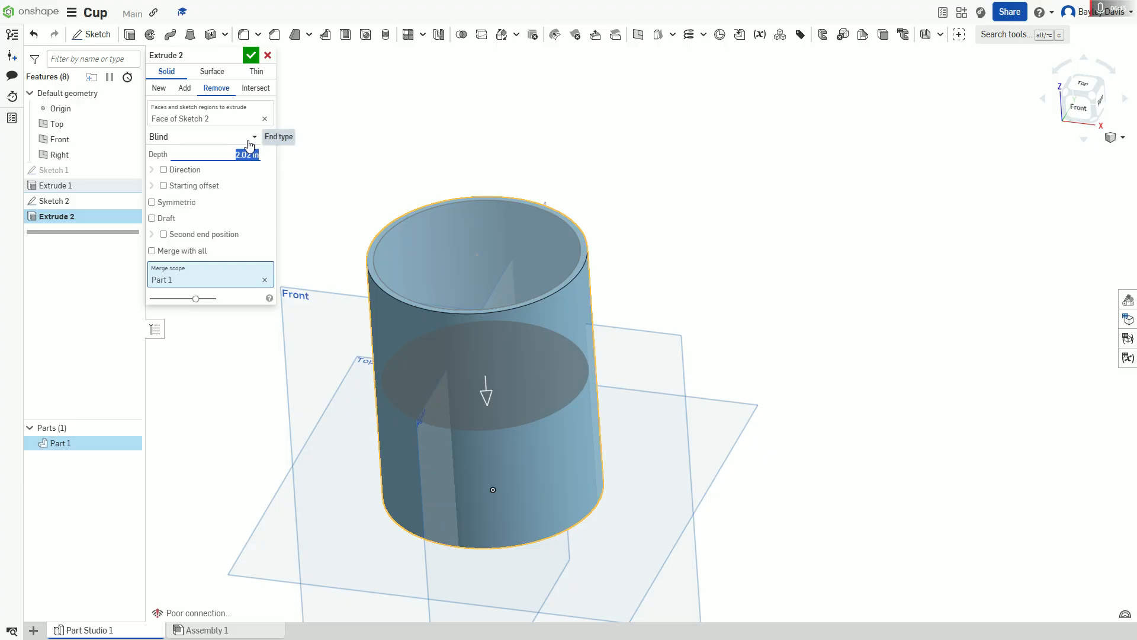
pyautogui.write('95 mm')
pyautogui.press('Return')
pyautogui.moveTo(558, 233); pyautogui.dragTo(634, 244, button='right')
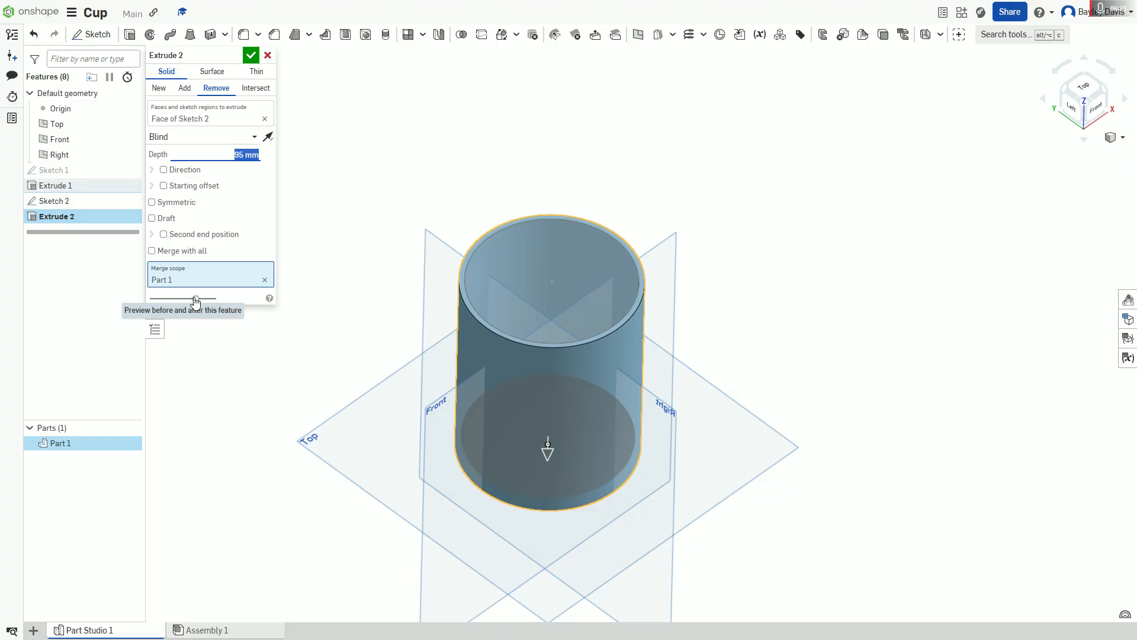
pyautogui.moveTo(196, 299)
pyautogui.mouseDown()
pyautogui.moveTo(180, 299)
pyautogui.moveTo(217, 298)
pyautogui.moveTo(148, 299)
pyautogui.moveTo(231, 299)
pyautogui.moveTo(236, 314)
pyautogui.moveTo(133, 299)
pyautogui.moveTo(274, 312)
pyautogui.moveTo(192, 304)
pyautogui.mouseUp()
pyautogui.moveTo(495, 309); pyautogui.dragTo(469, 293, button='right')
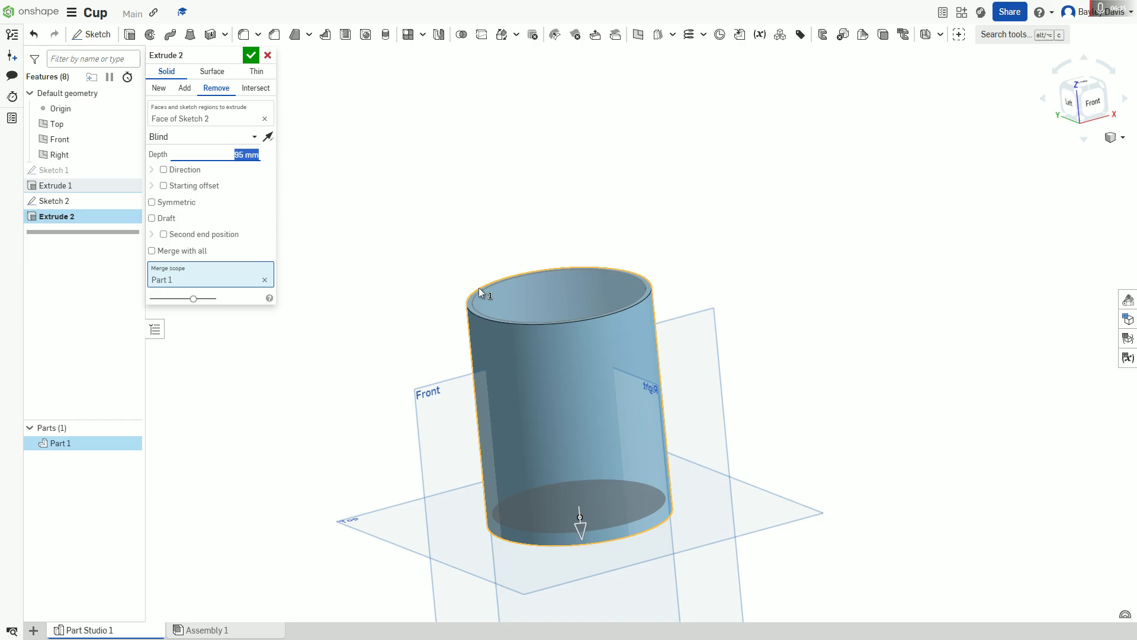
pyautogui.click(251, 55)
# Step: Start a neutral plane draft using the cup's bottom face as the neutral plane and its outer wall as the entity to draft
pyautogui.moveTo(525, 183); pyautogui.dragTo(587, 152, button='right')
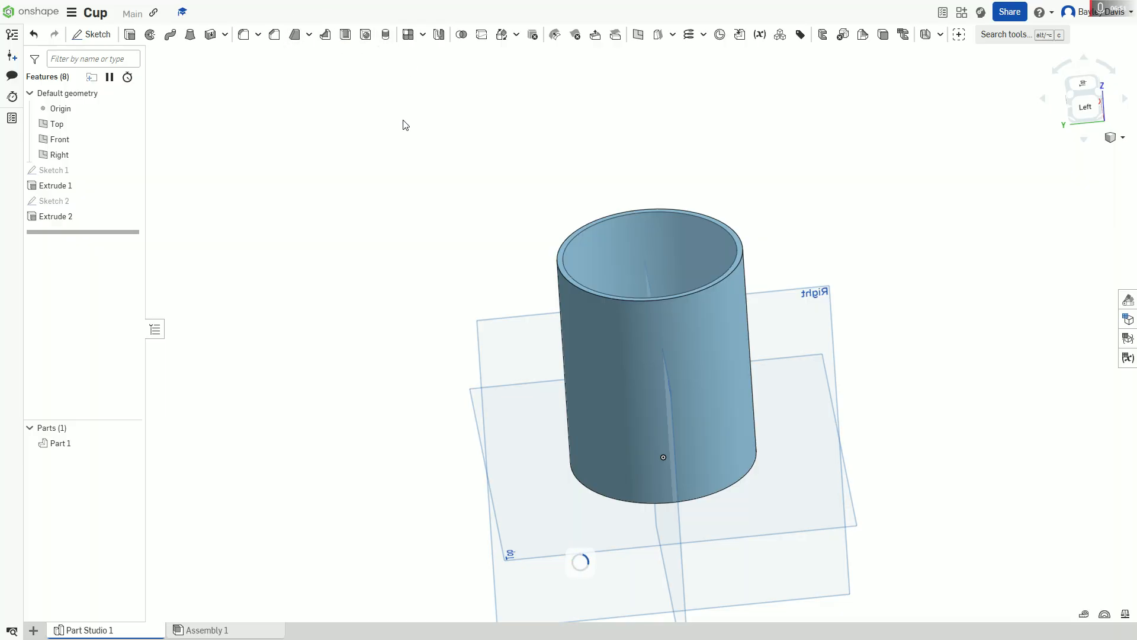
pyautogui.scroll(5, 725, 170)
pyautogui.scroll(-3, 476, 264)
pyautogui.moveTo(330, 322); pyautogui.dragTo(339, 166, button='middle')
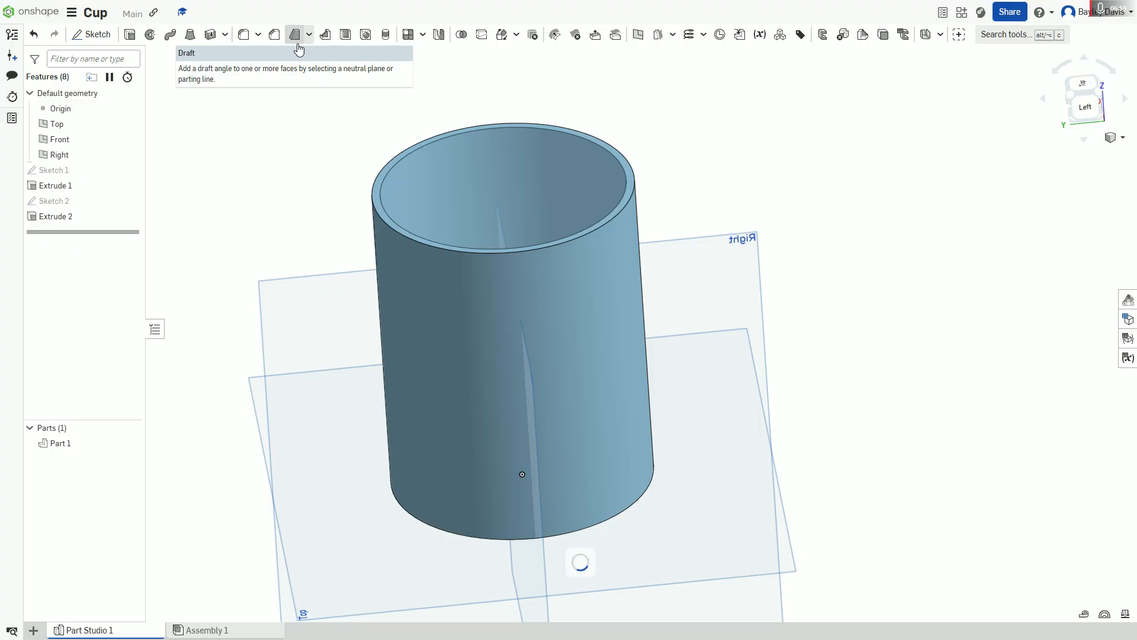
pyautogui.click(296, 36)
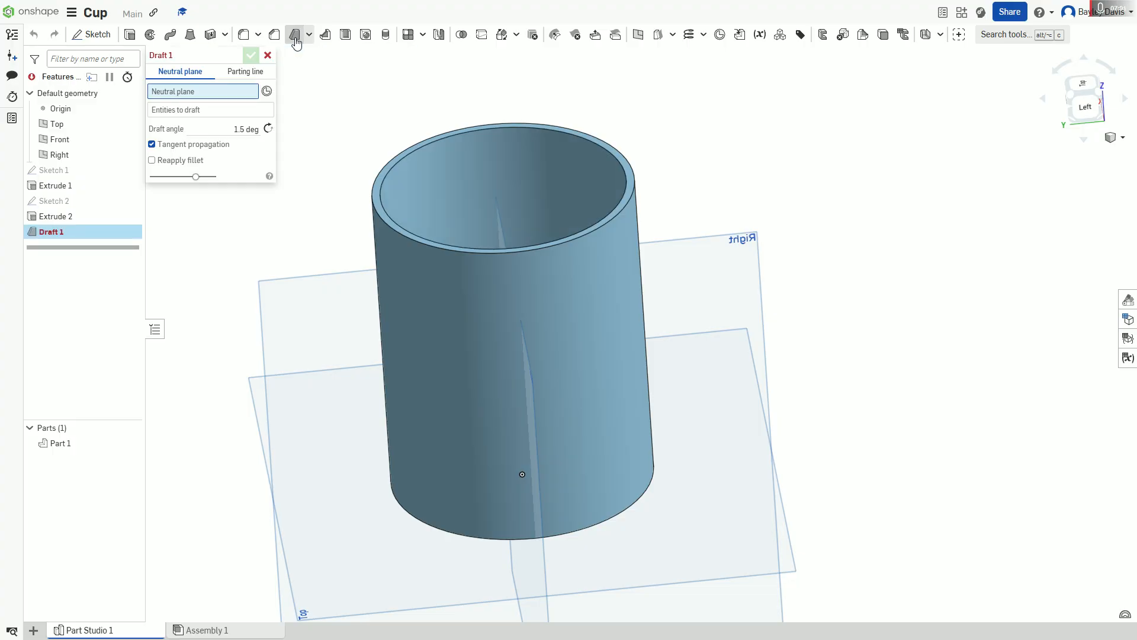
pyautogui.moveTo(420, 136); pyautogui.dragTo(453, 121, button='right')
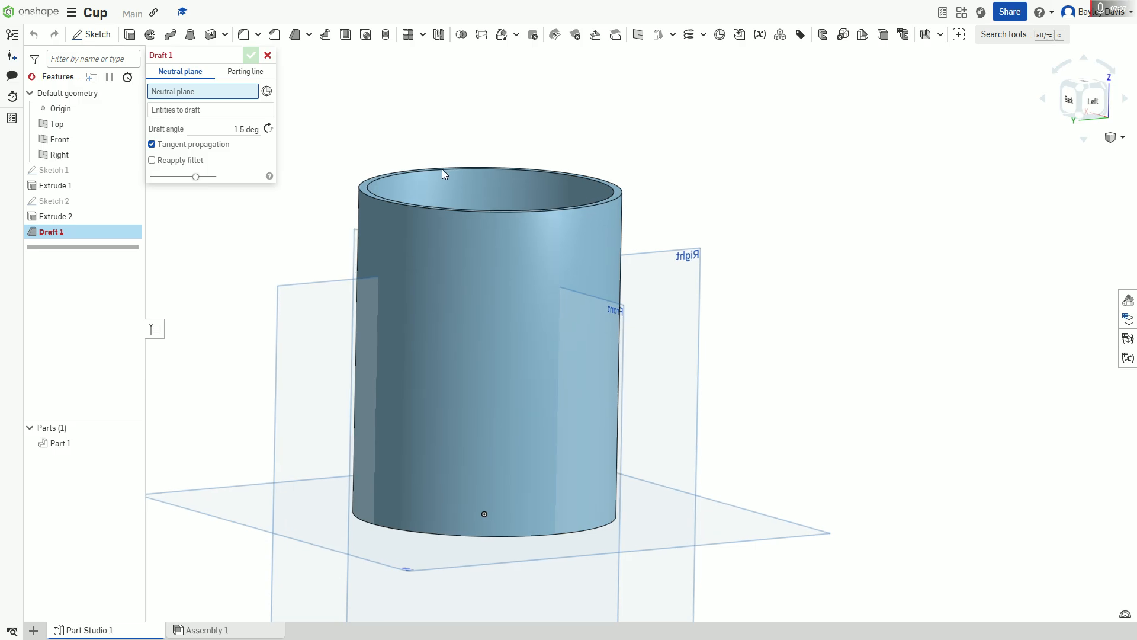
pyautogui.moveTo(466, 224)
pyautogui.mouseDown(button='right')
pyautogui.moveTo(464, 239)
pyautogui.moveTo(457, 223)
pyautogui.mouseUp(button='right')
pyautogui.moveTo(332, 131); pyautogui.dragTo(506, 77, button='right')
pyautogui.click(557, 269)
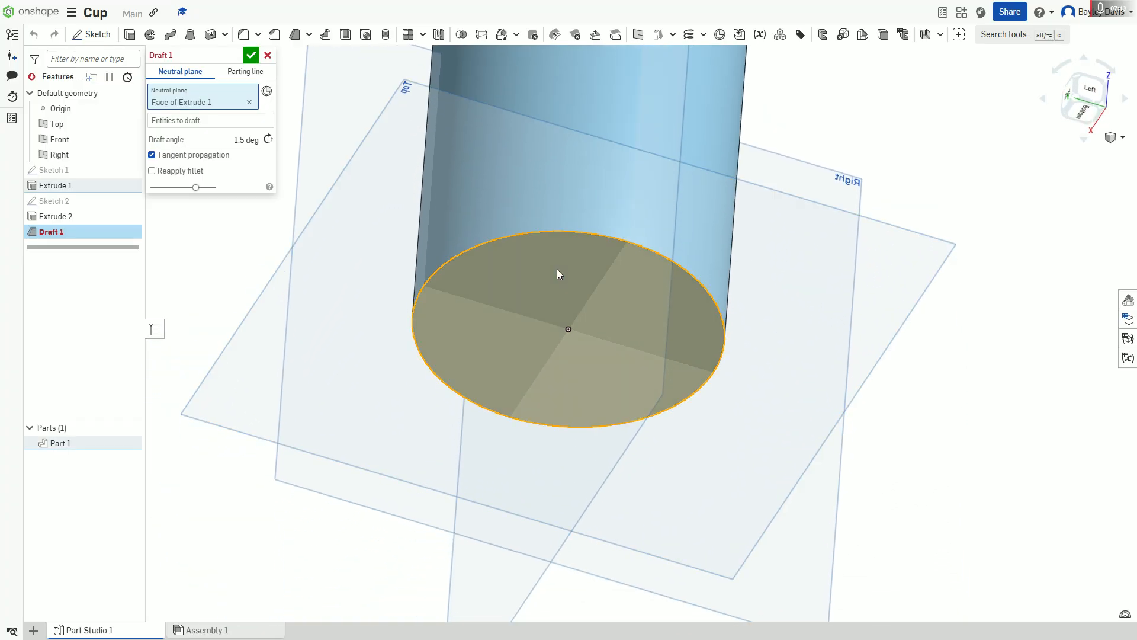
pyautogui.click(548, 163)
pyautogui.moveTo(712, 165); pyautogui.dragTo(263, 148, button='right')
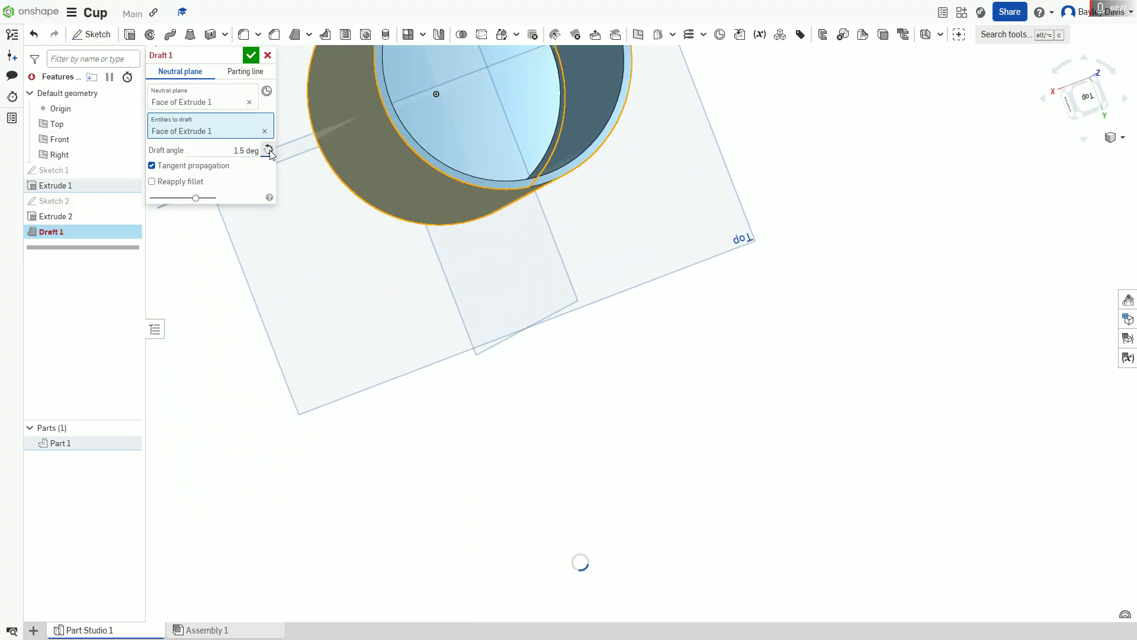
# Step: Try draft angles of 5 and 2 degrees on the outer wall, flipping the draft so the cup widens toward the rim
pyautogui.click(254, 149)
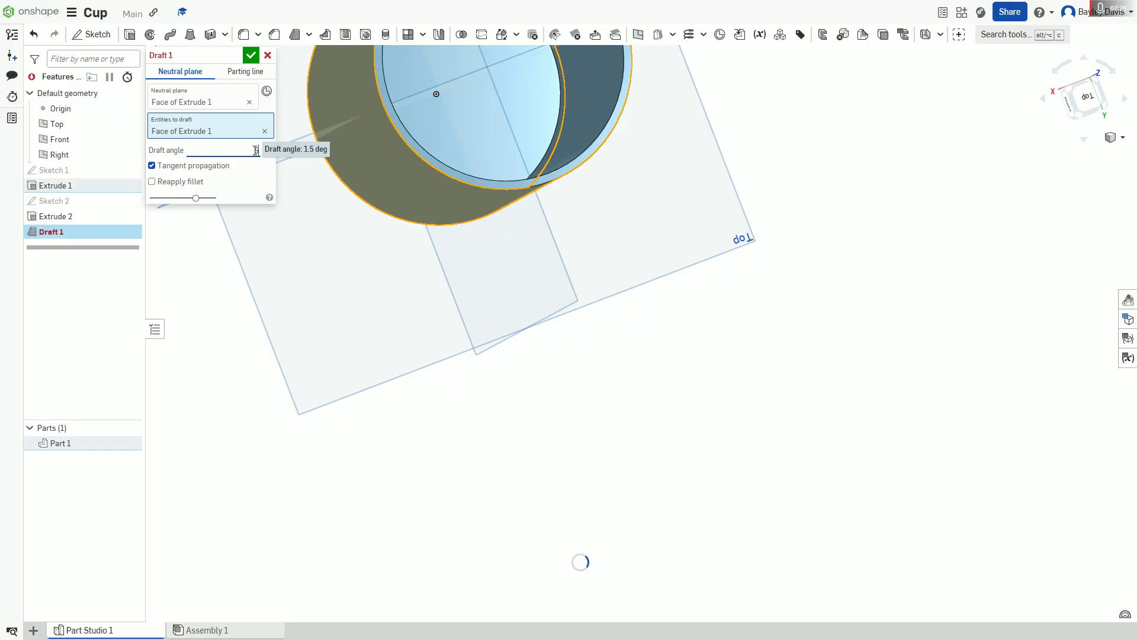
pyautogui.moveTo(409, 296); pyautogui.dragTo(458, 422, button='right')
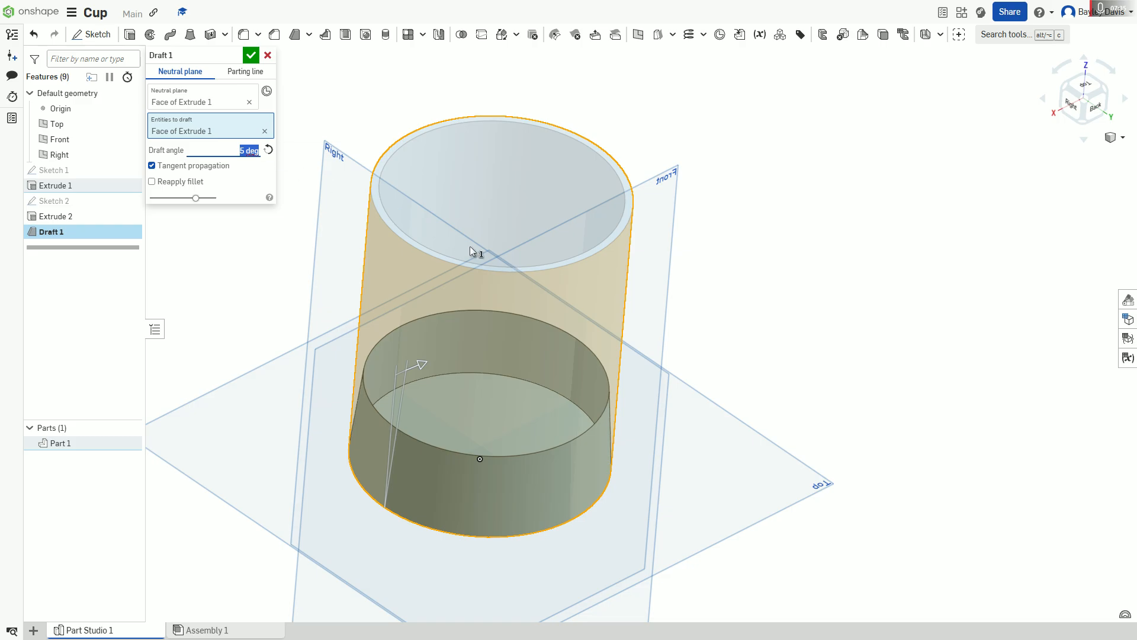
pyautogui.click(268, 150)
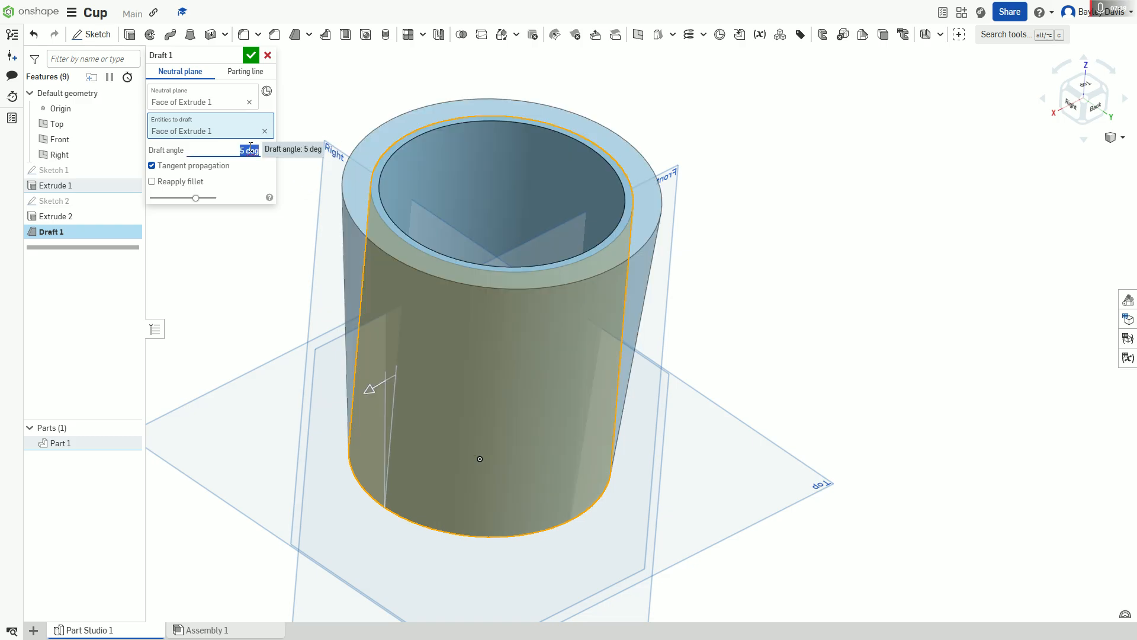
pyautogui.press('Return')
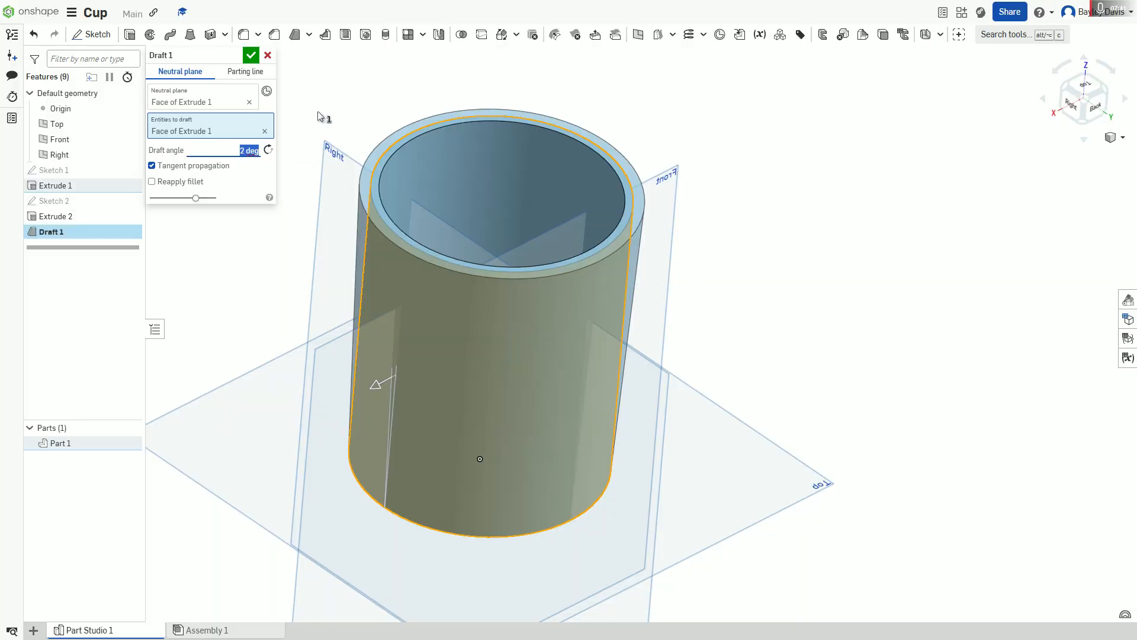
pyautogui.moveTo(333, 95); pyautogui.dragTo(399, 105, button='right')
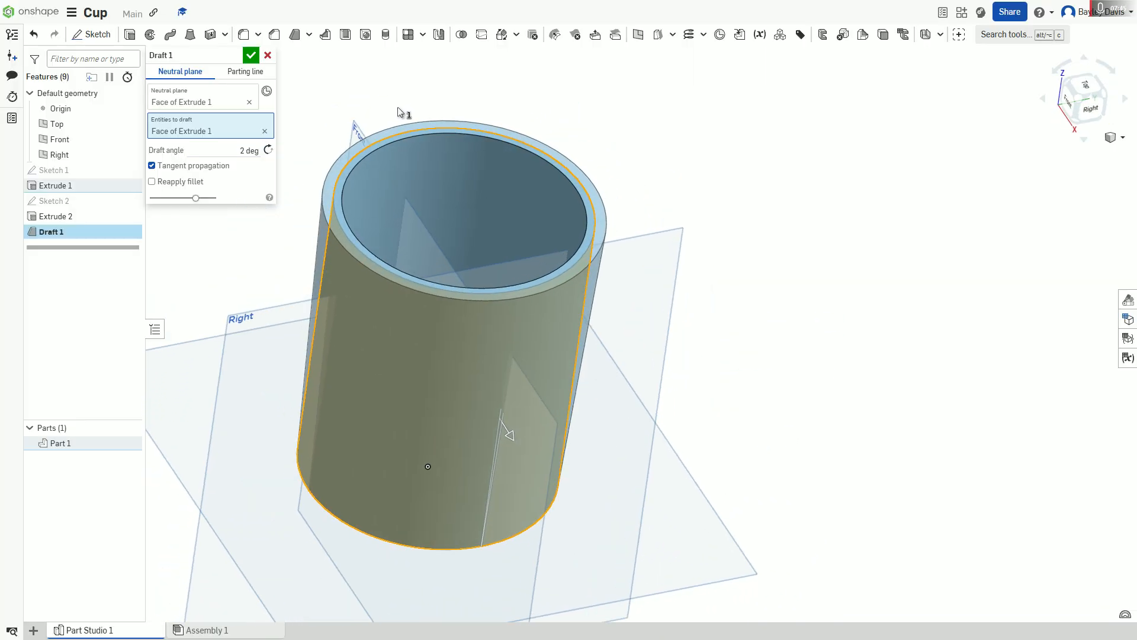
pyautogui.moveTo(202, 198); pyautogui.dragTo(248, 199)
# Step: Set the outer wall's draft angle to 1.5 degrees and accept the draft
pyautogui.click(229, 149)
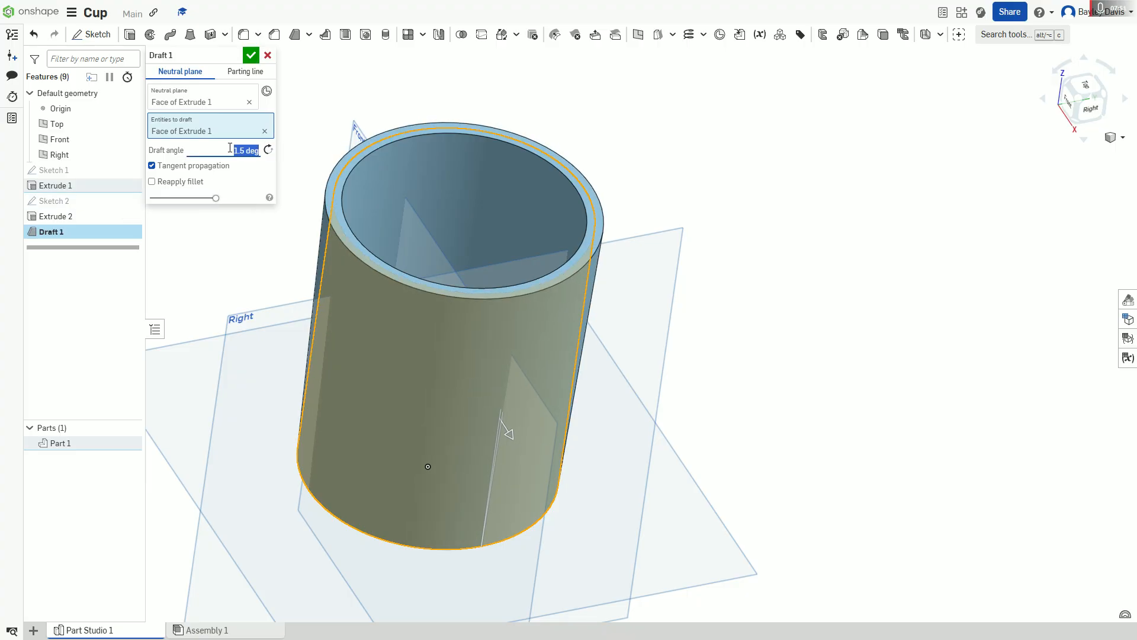
pyautogui.moveTo(359, 109); pyautogui.dragTo(272, 83, button='right')
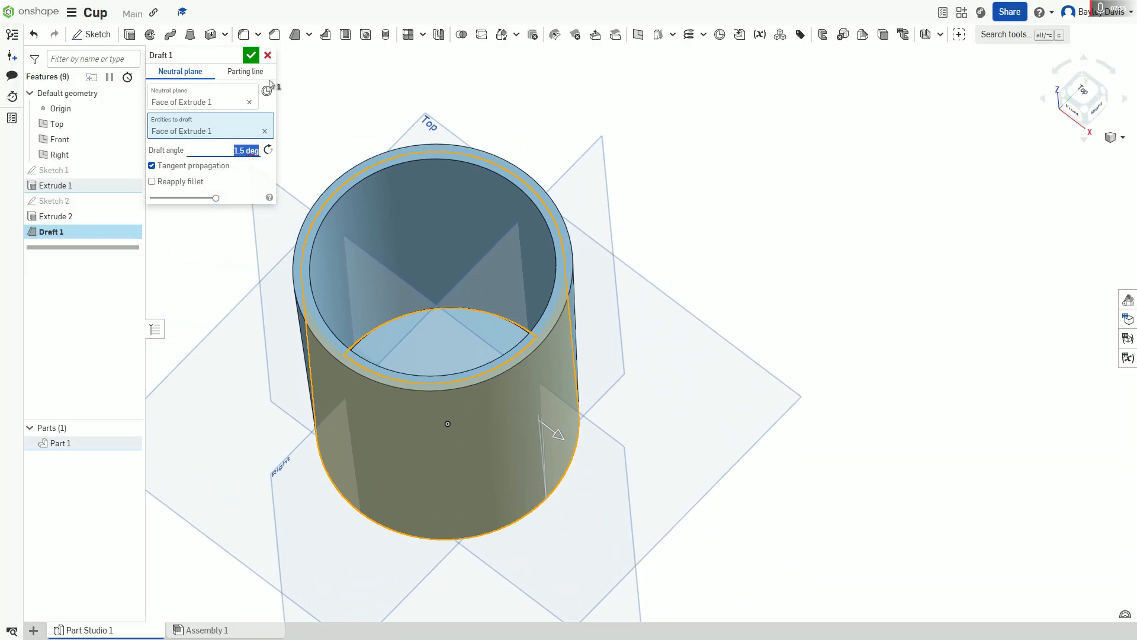
pyautogui.click(251, 55)
# Step: Draft the cup's inner wall by 1.5 degrees, using the inner floor as the neutral plane, and accept it
pyautogui.click(300, 34)
pyautogui.moveTo(489, 317); pyautogui.dragTo(425, 333, button='right')
pyautogui.click(446, 360)
pyautogui.moveTo(437, 423); pyautogui.dragTo(449, 422, button='right')
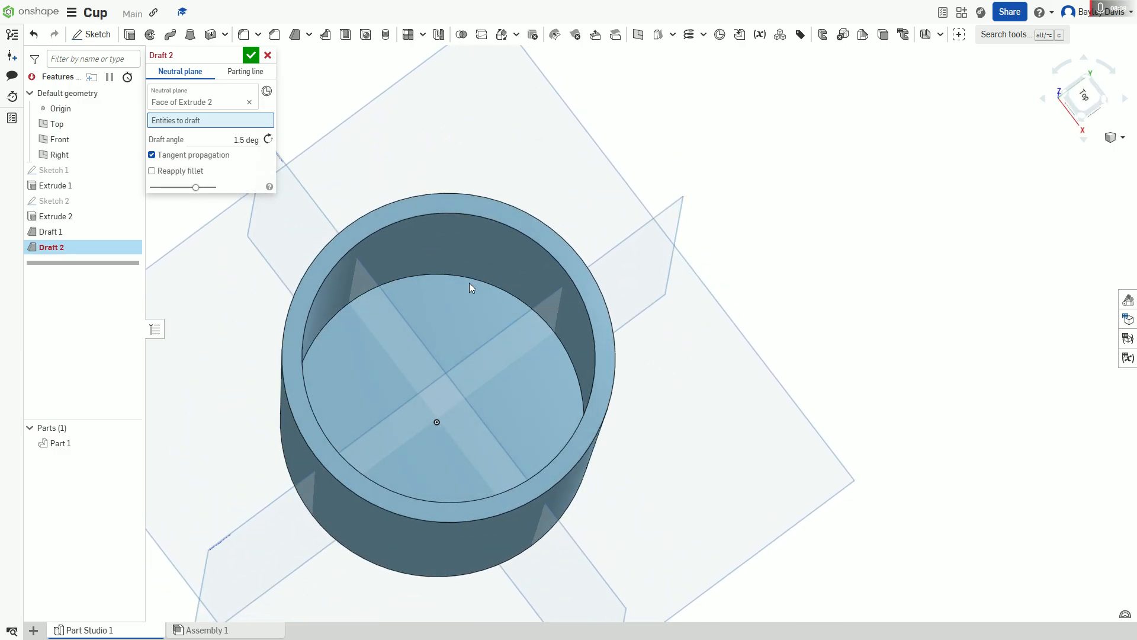
pyautogui.click(485, 254)
pyautogui.moveTo(472, 323); pyautogui.dragTo(484, 303, button='right')
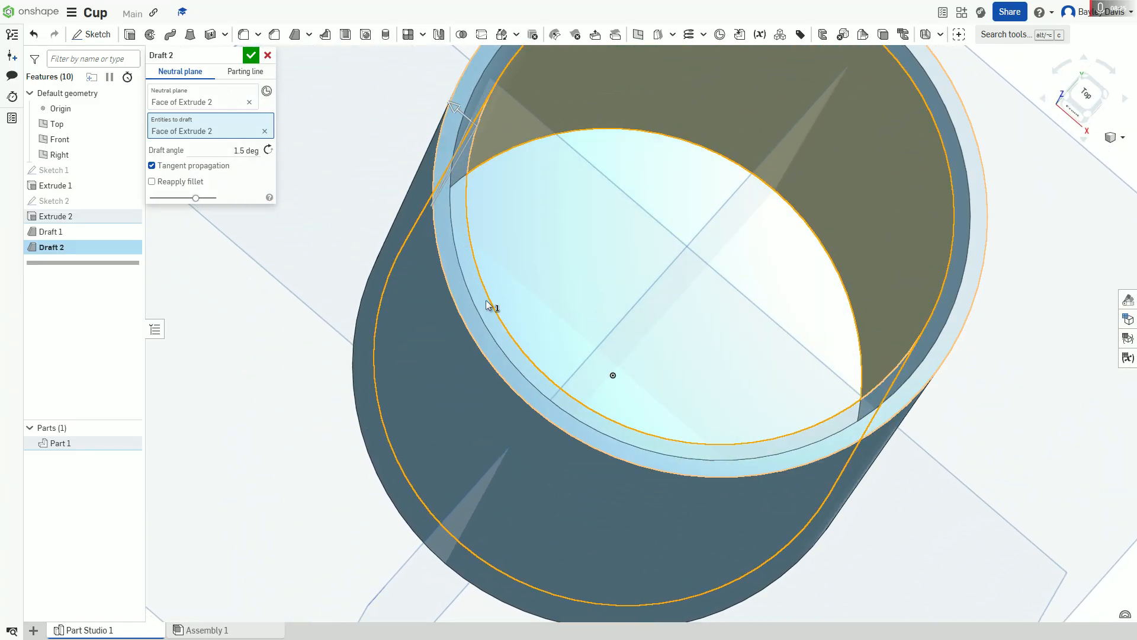
pyautogui.moveTo(476, 199); pyautogui.dragTo(399, 290, button='right')
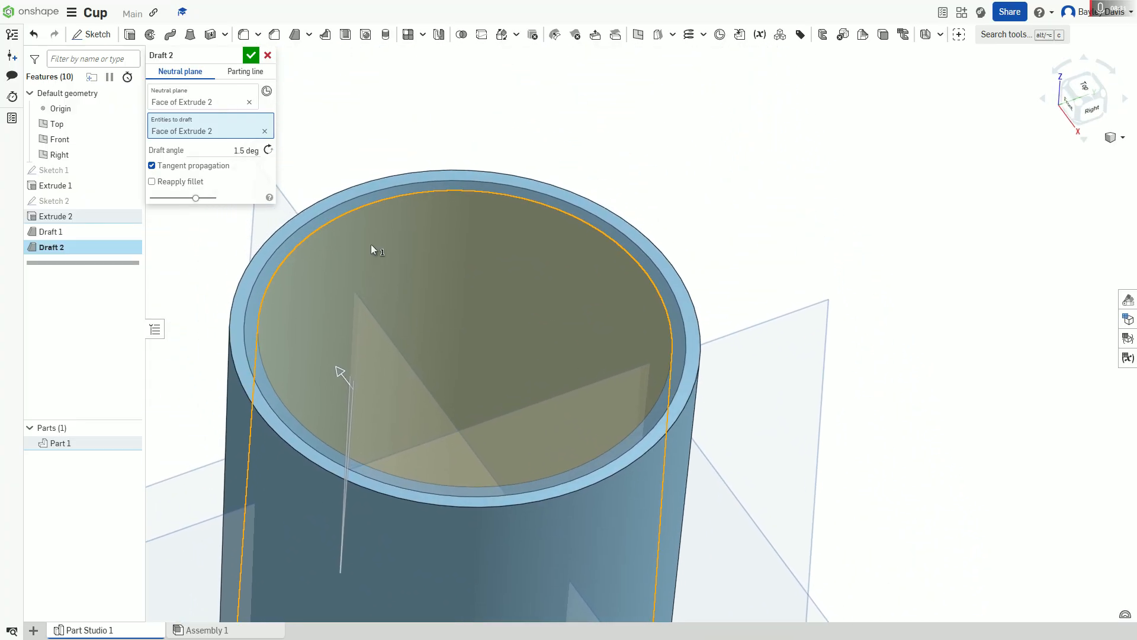
pyautogui.moveTo(196, 198)
pyautogui.mouseDown()
pyautogui.moveTo(154, 199)
pyautogui.moveTo(261, 198)
pyautogui.moveTo(247, 214)
pyautogui.moveTo(191, 200)
pyautogui.mouseUp()
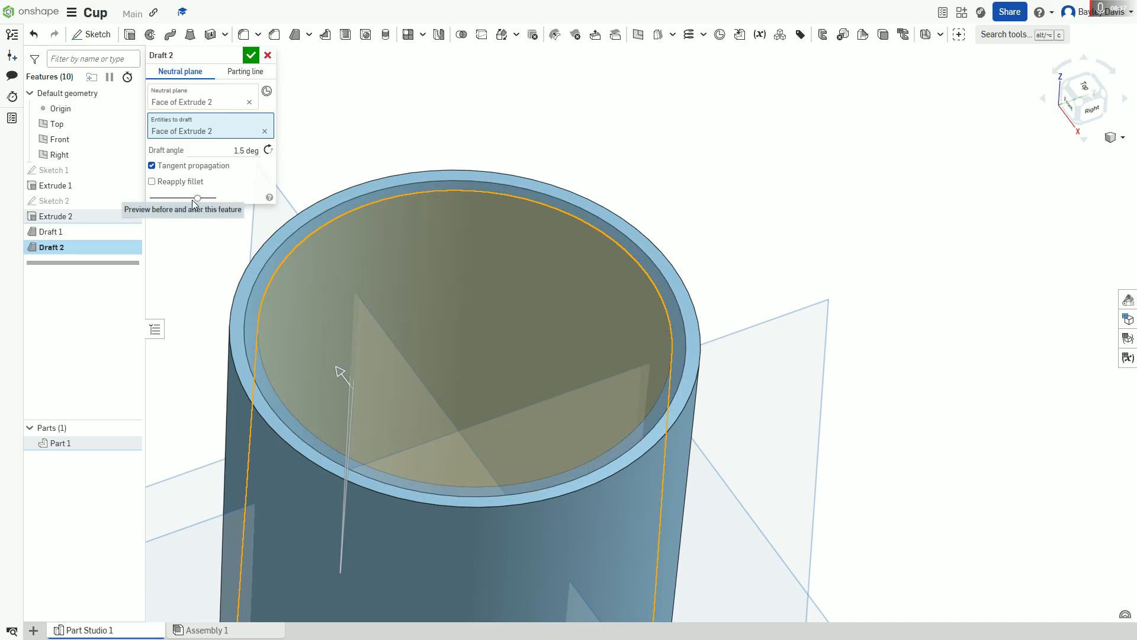
pyautogui.click(252, 55)
# Step: Fillet the inner edge where the cup's floor meets the wall with a 2 mm radius
pyautogui.moveTo(490, 251); pyautogui.dragTo(561, 408, button='right')
pyautogui.moveTo(543, 237); pyautogui.dragTo(392, 268, button='right')
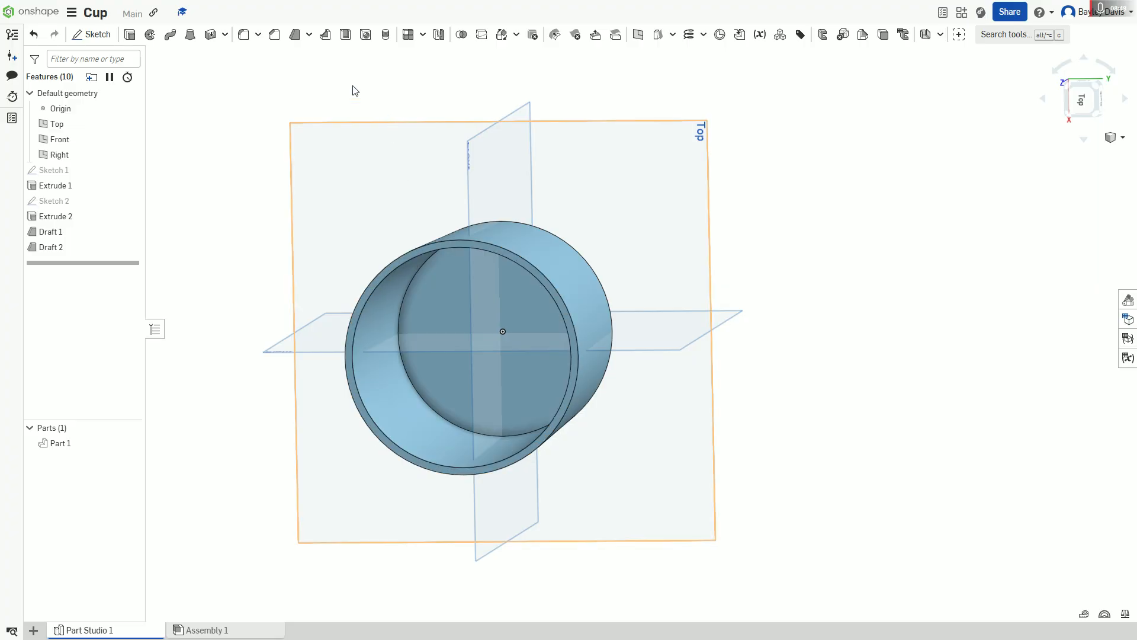
pyautogui.moveTo(325, 74); pyautogui.dragTo(339, 17, button='right')
pyautogui.click(233, 56)
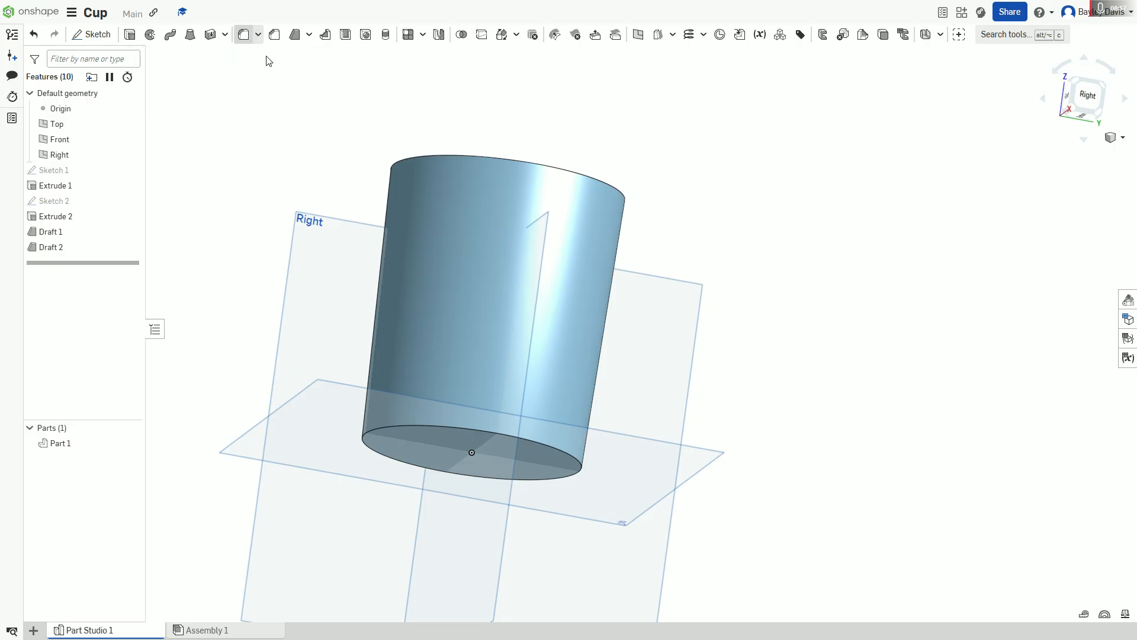
pyautogui.click(244, 33)
pyautogui.moveTo(414, 134); pyautogui.dragTo(427, 255, button='right')
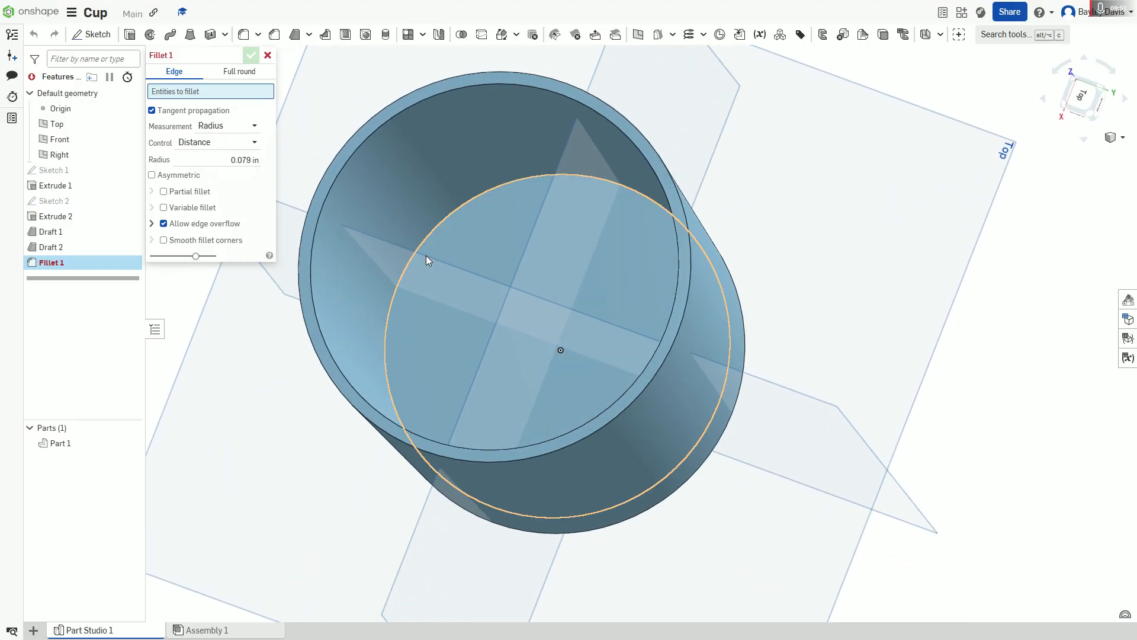
pyautogui.click(421, 251)
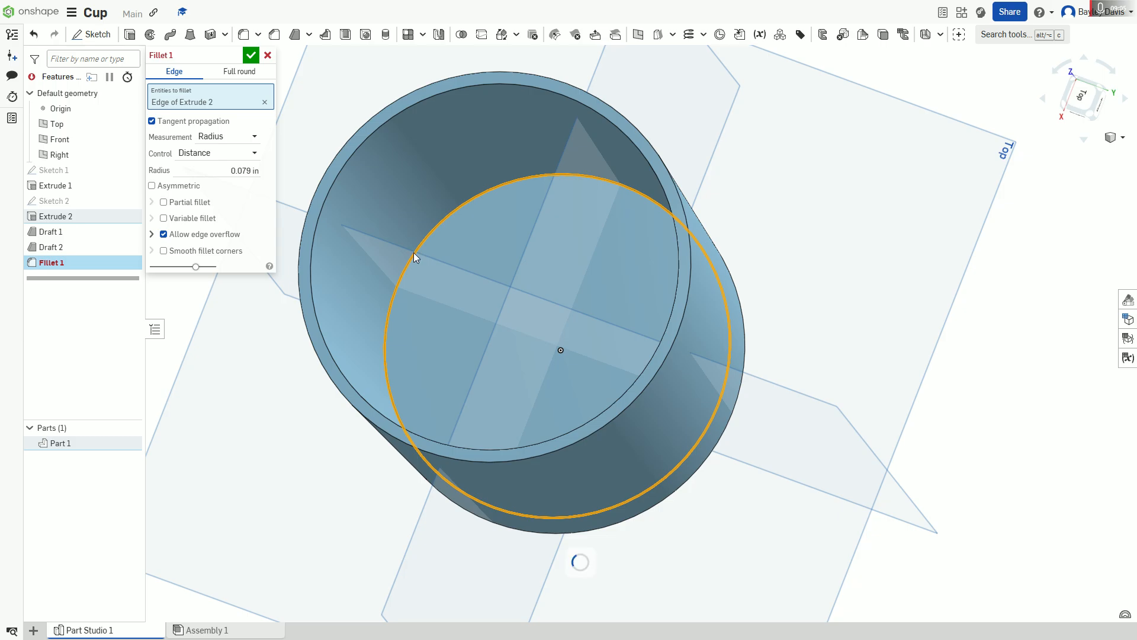
pyautogui.moveTo(284, 311); pyautogui.dragTo(288, 307, button='right')
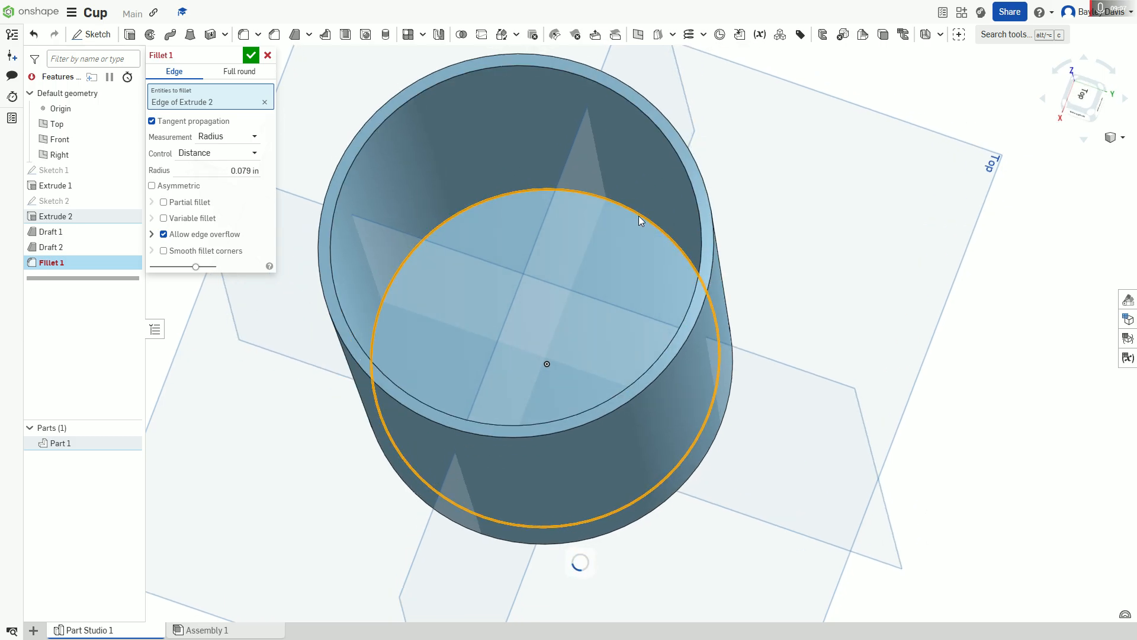
pyautogui.moveTo(672, 302); pyautogui.dragTo(515, 379, button='right')
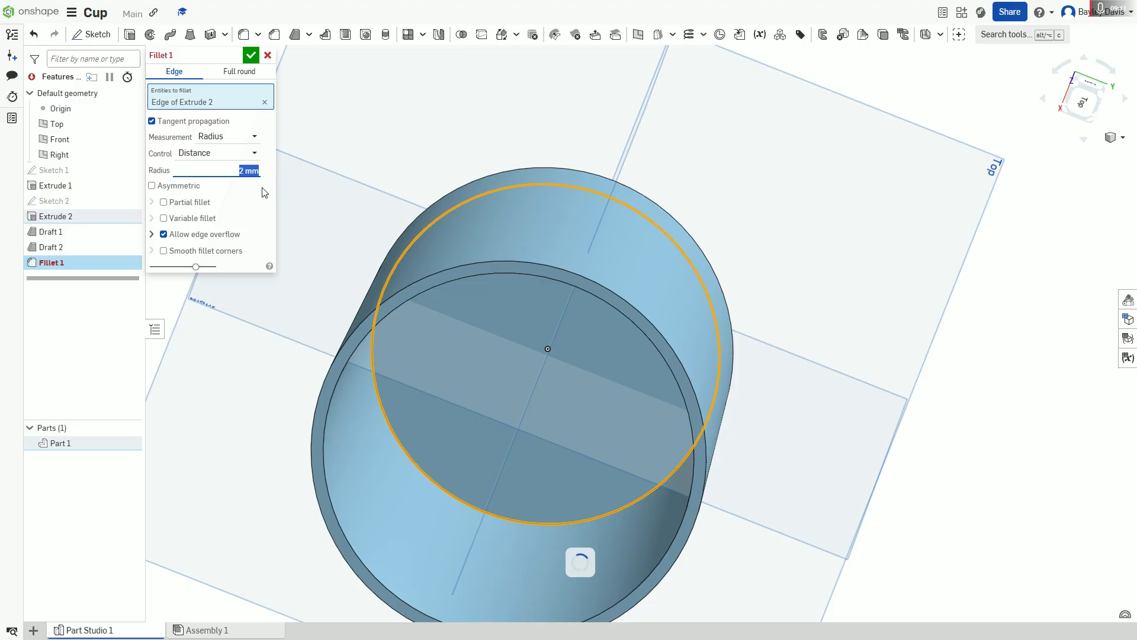
pyautogui.moveTo(482, 269); pyautogui.dragTo(490, 414, button='right')
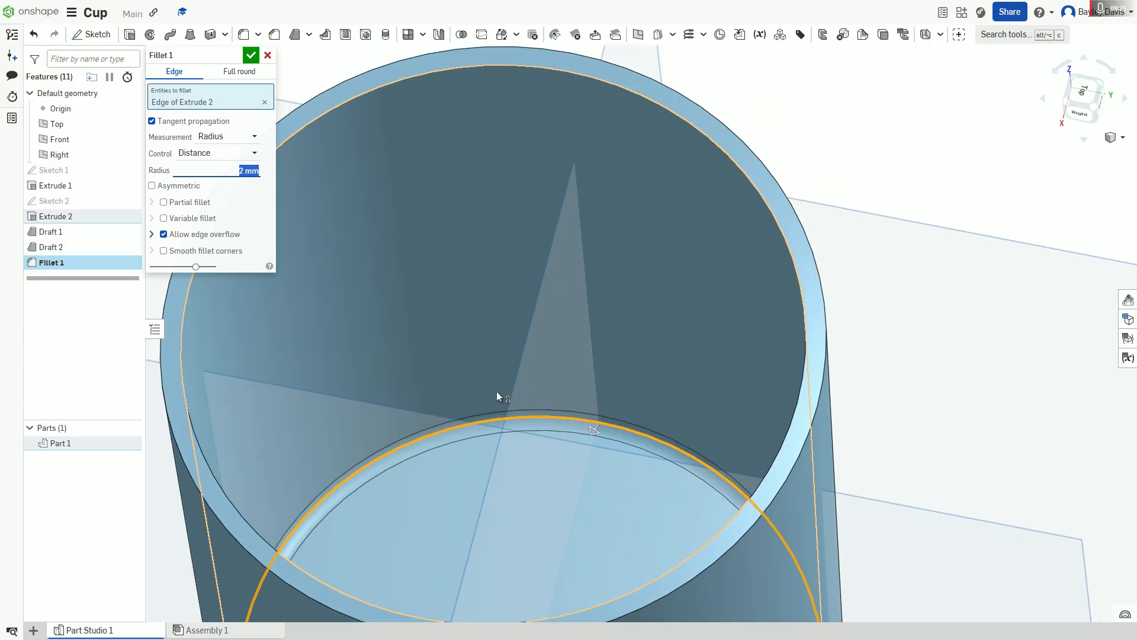
pyautogui.click(253, 54)
# Step: Fillet the cup's outer bottom edge with a 0.079 in radius
pyautogui.scroll(-3, 559, 388)
pyautogui.moveTo(559, 388); pyautogui.dragTo(498, 276, button='right')
pyautogui.scroll(2, 561, 349)
pyautogui.moveTo(325, 153); pyautogui.dragTo(620, 369, button='right')
pyautogui.click(597, 358)
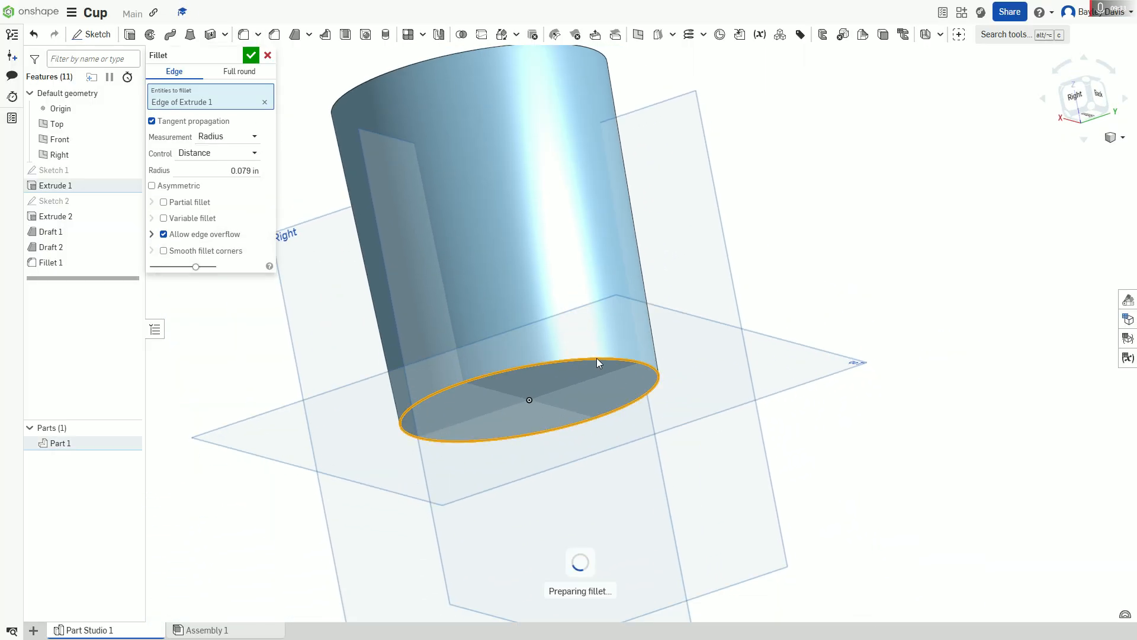
pyautogui.scroll(2, 721, 398)
pyautogui.moveTo(720, 398); pyautogui.dragTo(726, 330, button='right')
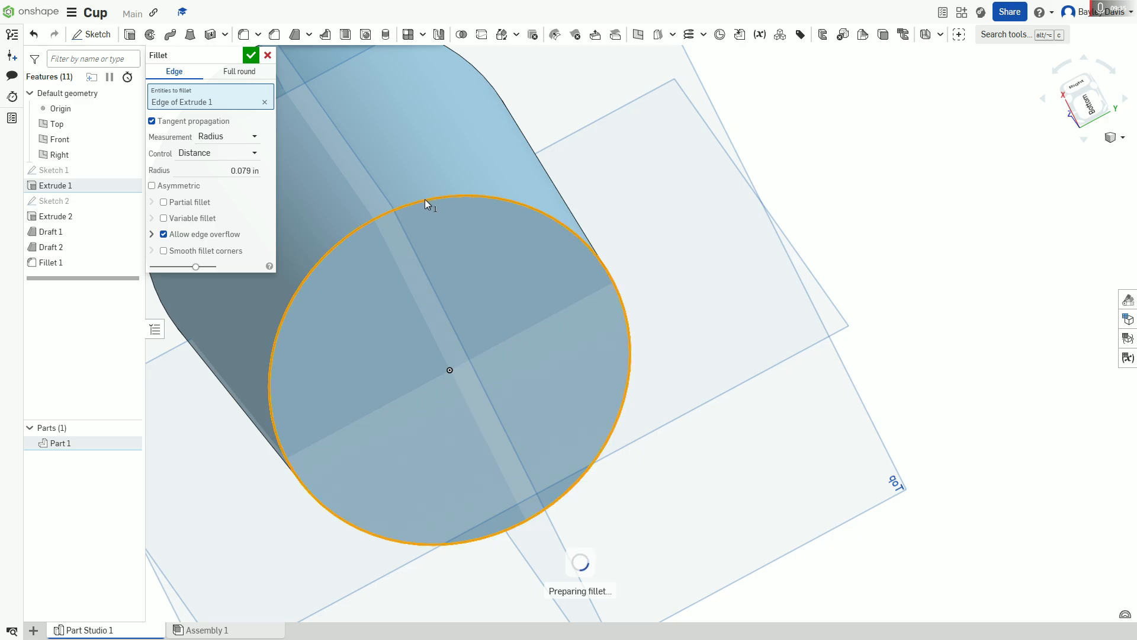
pyautogui.moveTo(578, 279); pyautogui.dragTo(440, 292, button='right')
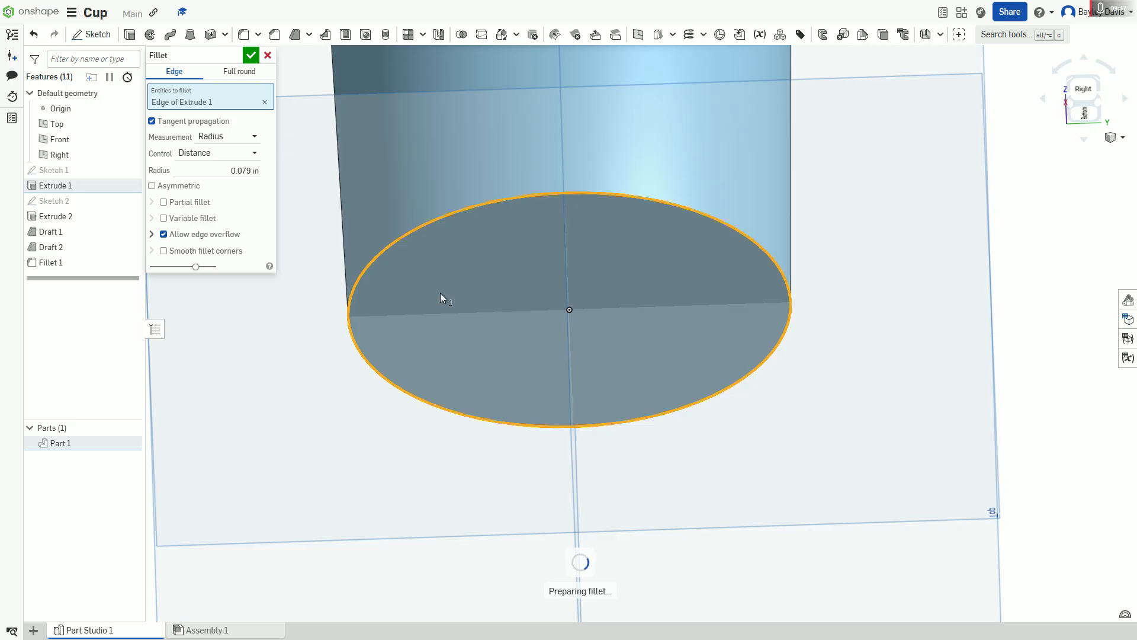
pyautogui.moveTo(366, 464); pyautogui.dragTo(360, 529, button='right')
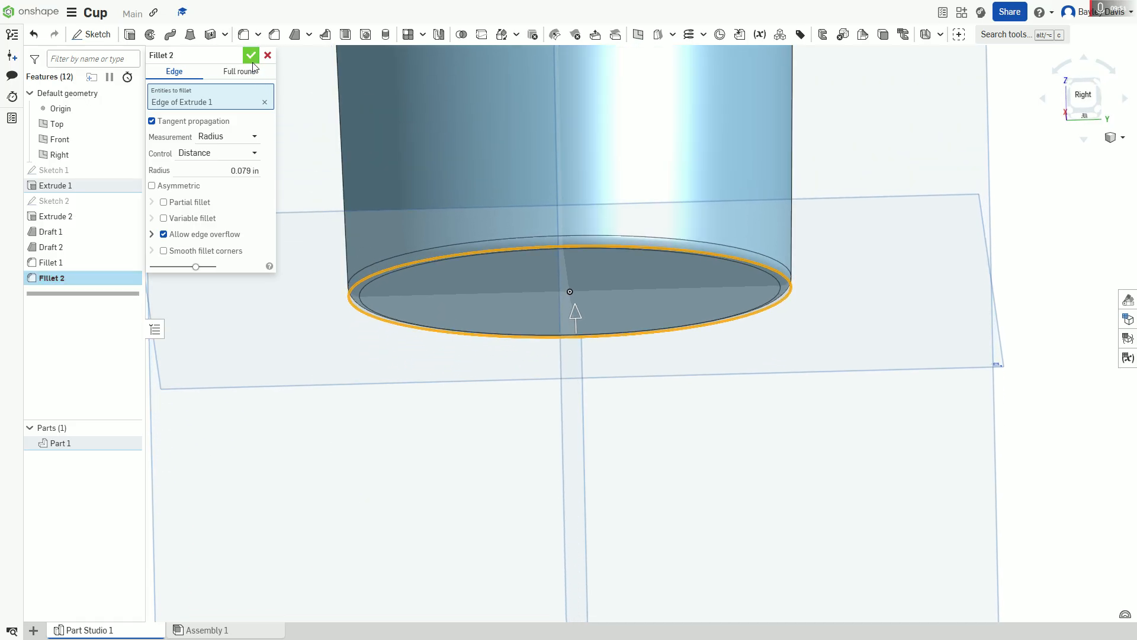
pyautogui.moveTo(333, 166); pyautogui.dragTo(303, 223, button='middle')
pyautogui.scroll(2, 303, 223)
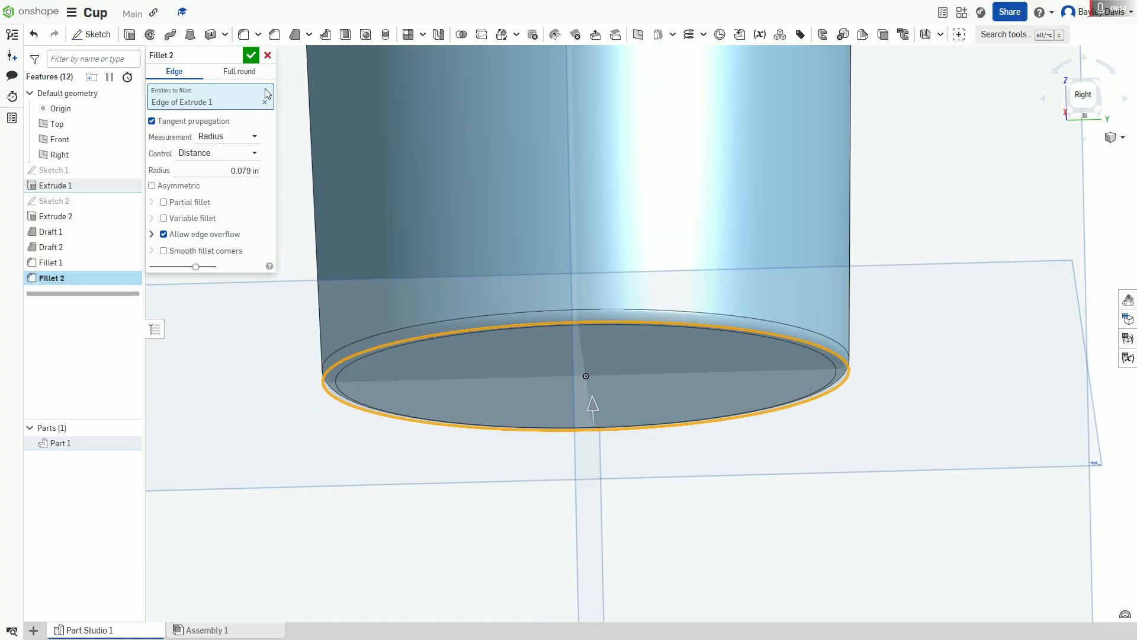
pyautogui.click(250, 56)
# Step: Start a full round fillet with the cup's inner wall as first side face and outer wall as second side face
pyautogui.moveTo(467, 325); pyautogui.dragTo(490, 267, button='right')
pyautogui.scroll(-3, 480, 337)
pyautogui.scroll(-2, 486, 334)
pyautogui.moveTo(467, 221); pyautogui.dragTo(449, 191, button='right')
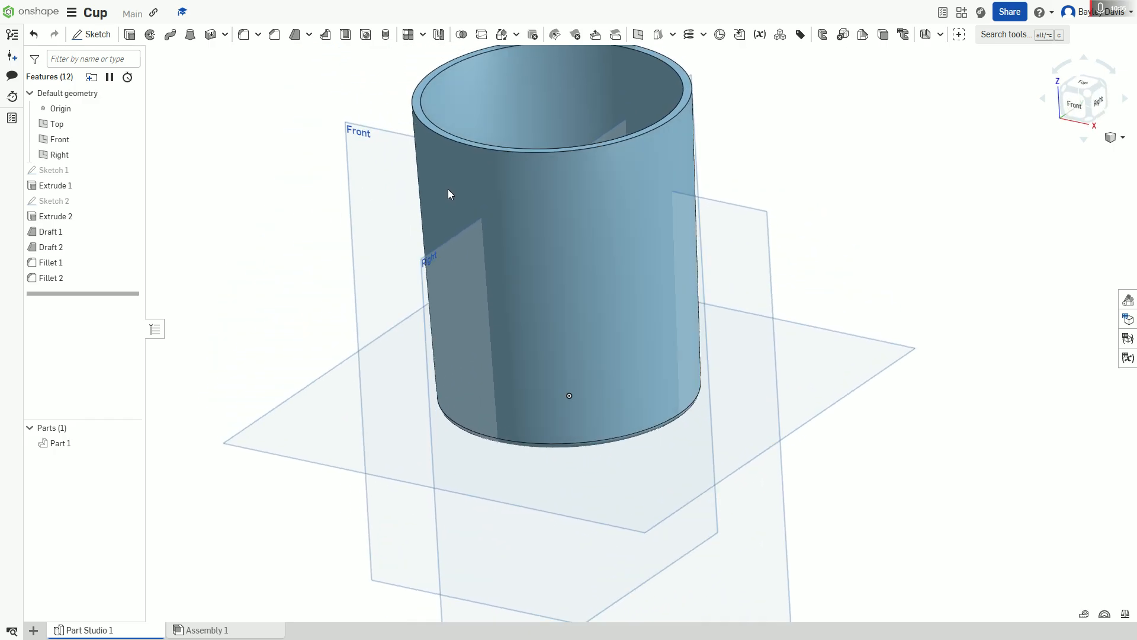
pyautogui.click(243, 36)
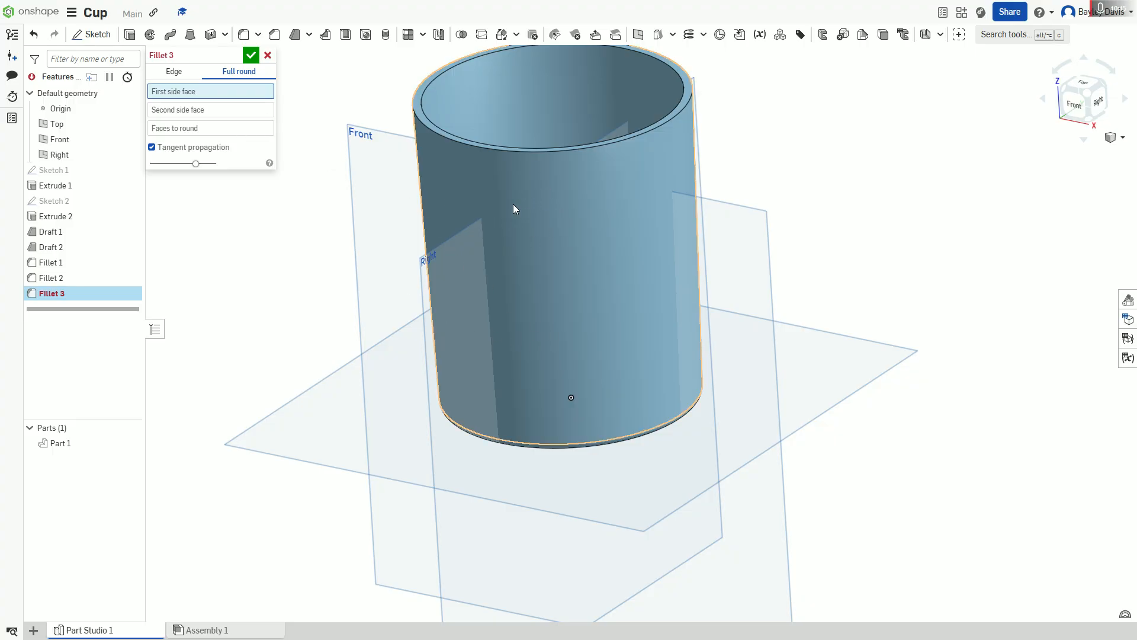
pyautogui.moveTo(571, 249); pyautogui.dragTo(564, 193, button='right')
pyautogui.click(527, 118)
pyautogui.click(611, 230)
# Step: Choose the cup's flat rim as the face to round in the full round fillet and inspect it up close
pyautogui.moveTo(614, 207); pyautogui.dragTo(680, 186, button='right')
pyautogui.click(700, 105)
pyautogui.moveTo(680, 186); pyautogui.dragTo(681, 302, button='middle')
pyautogui.moveTo(752, 267)
pyautogui.mouseDown(button='right')
pyautogui.moveTo(790, 254)
pyautogui.moveTo(762, 284)
pyautogui.mouseUp(button='right')
pyautogui.scroll(2, 762, 287)
pyautogui.moveTo(587, 281); pyautogui.dragTo(583, 337, button='right')
pyautogui.scroll(2, 579, 370)
pyautogui.scroll(2, 577, 303)
pyautogui.scroll(1, 576, 298)
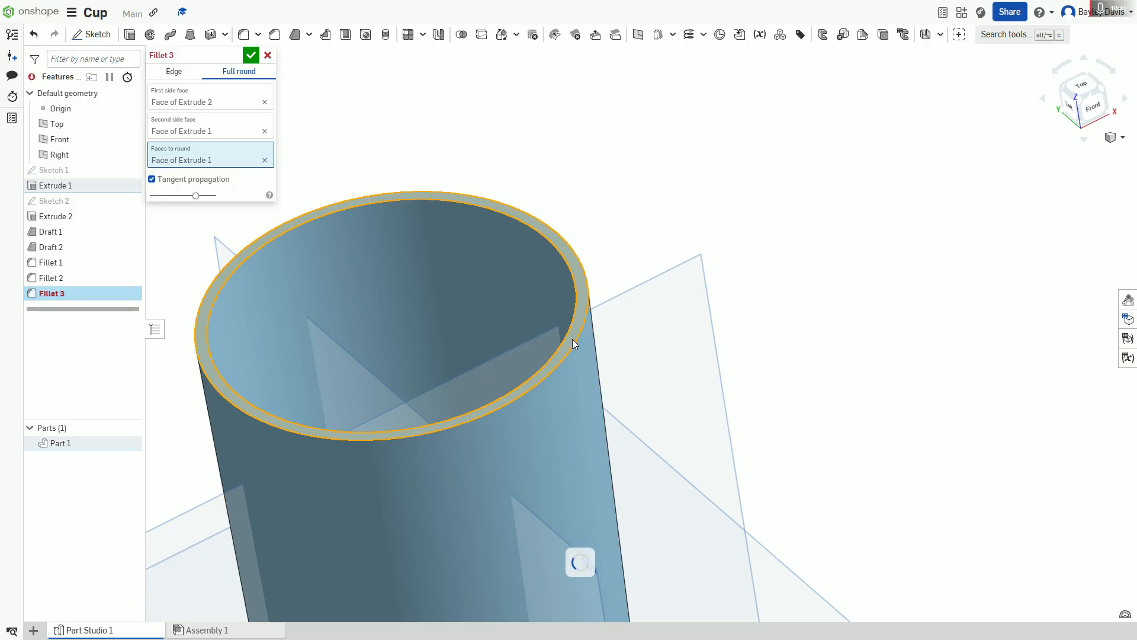
# Step: Accept the full round fillet on the cup's flat rim between the inner and outer walls, keeping tangent propagation on
pyautogui.scroll(-4, 743, 327)
pyautogui.moveTo(729, 328)
pyautogui.mouseDown(button='right')
pyautogui.moveTo(735, 347)
pyautogui.moveTo(740, 337)
pyautogui.mouseUp(button='right')
pyautogui.scroll(4, 737, 351)
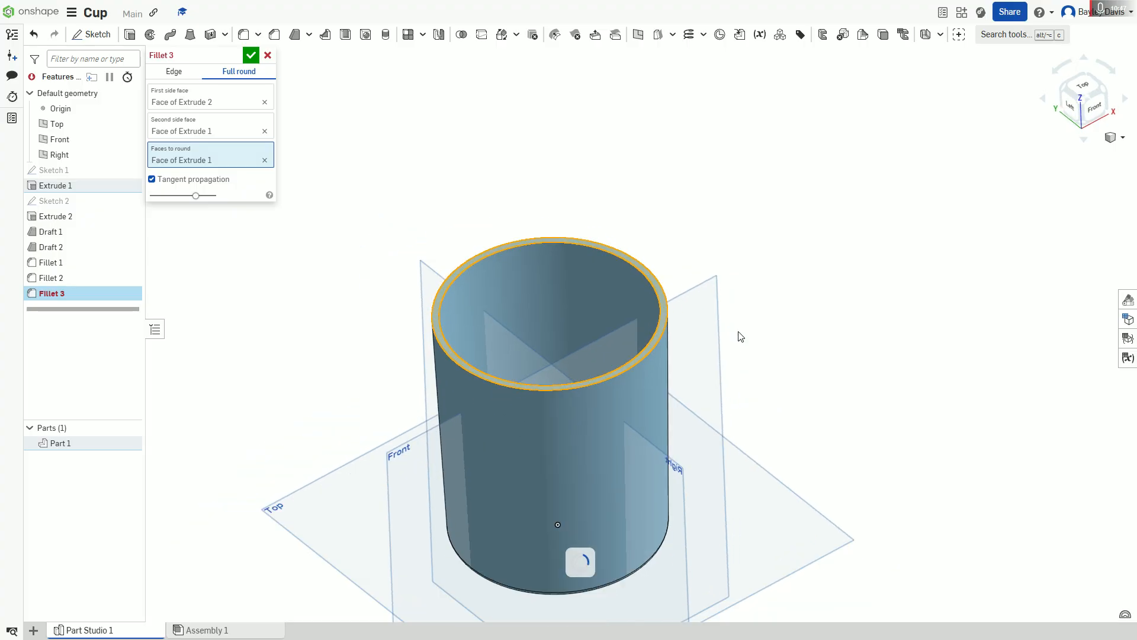
pyautogui.moveTo(583, 416); pyautogui.dragTo(611, 376, button='middle')
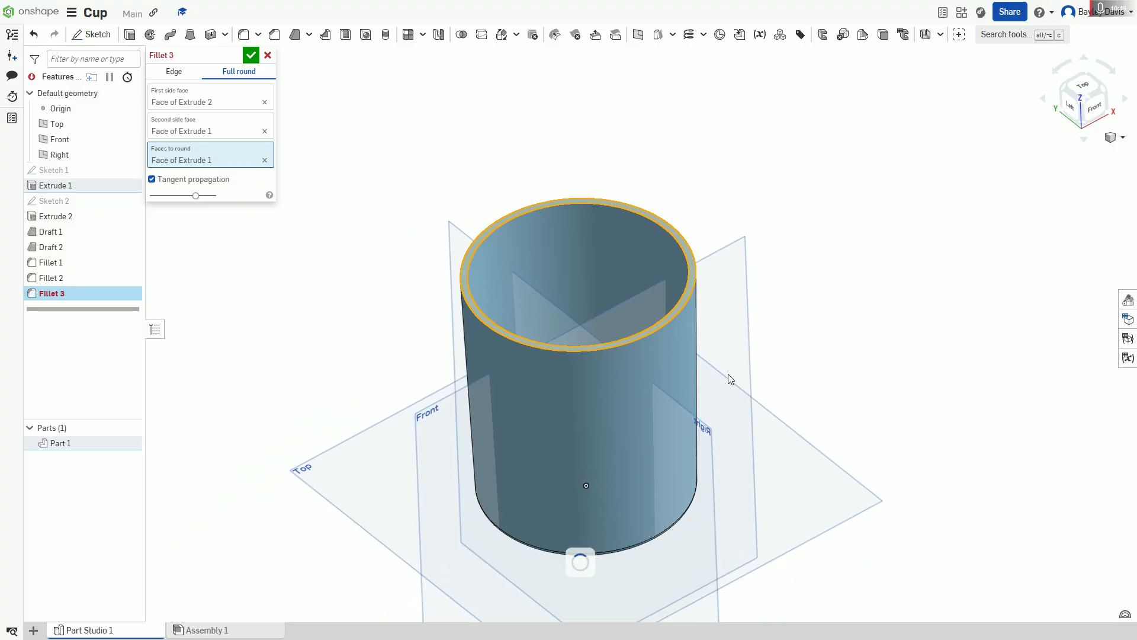
pyautogui.click(1079, 98)
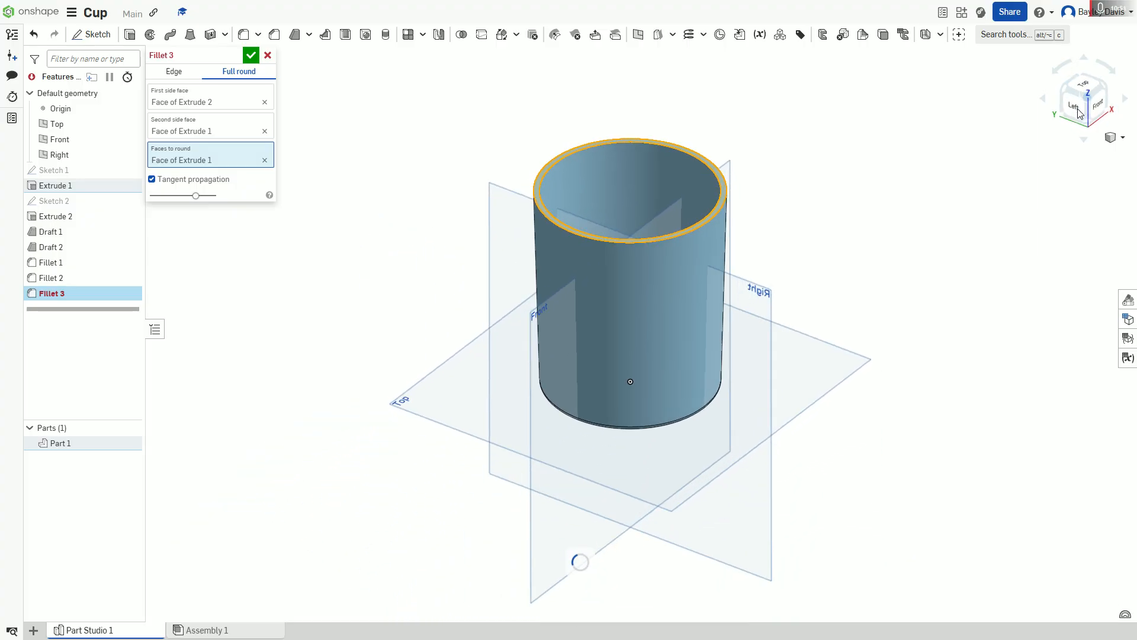
pyautogui.scroll(3, 817, 150)
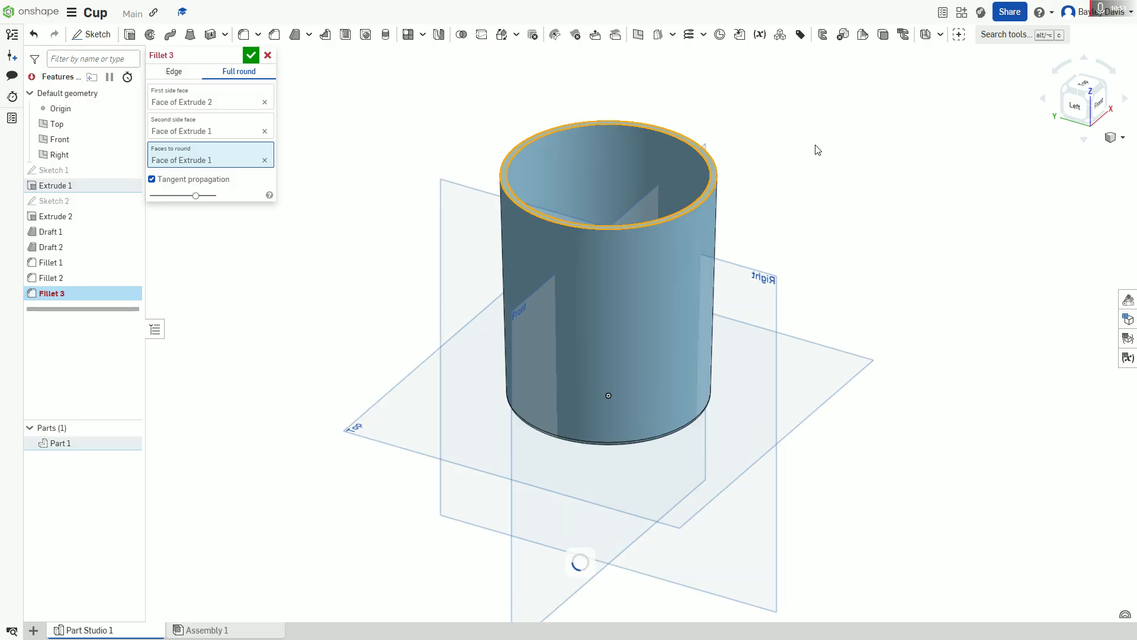
pyautogui.scroll(2, 487, 59)
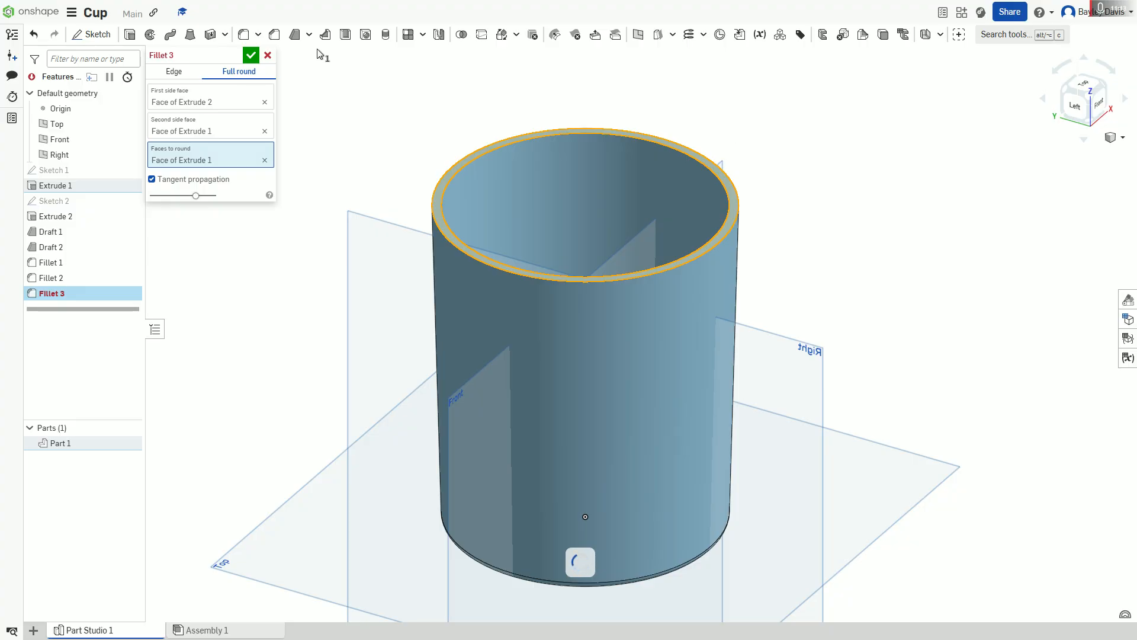
pyautogui.click(249, 57)
# Step: Examine the finished cup from the front, back and above, checking its rim, walls and bottom edge
pyautogui.moveTo(336, 142)
pyautogui.mouseDown(button='right')
pyautogui.moveTo(350, 124)
pyautogui.moveTo(333, 161)
pyautogui.moveTo(326, 150)
pyautogui.mouseUp(button='right')
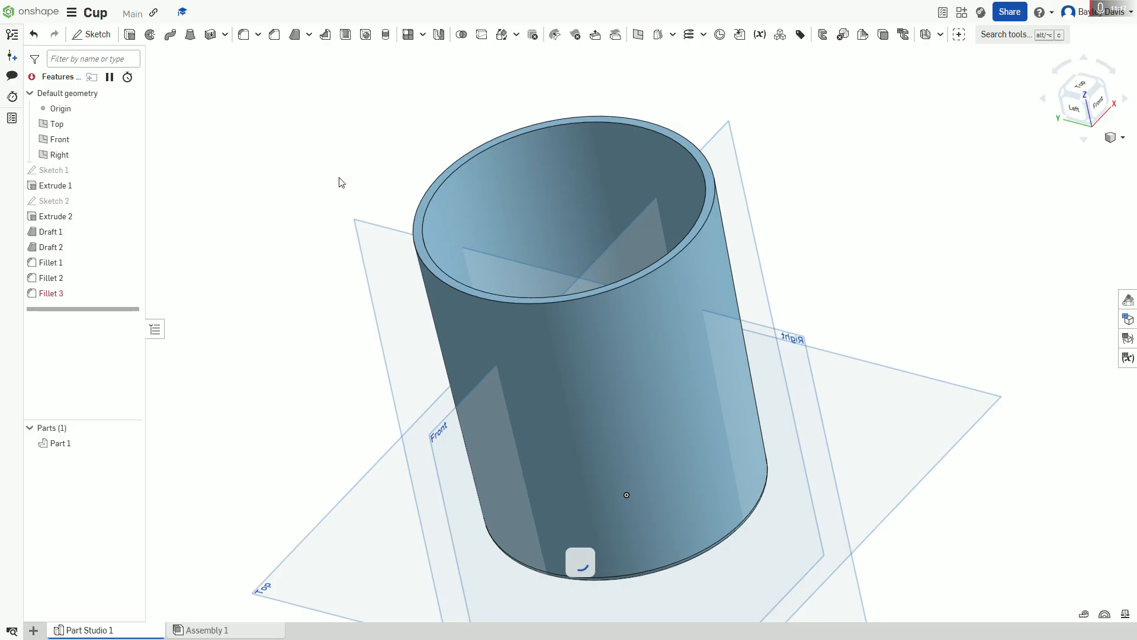
pyautogui.moveTo(364, 206); pyautogui.dragTo(324, 186, button='right')
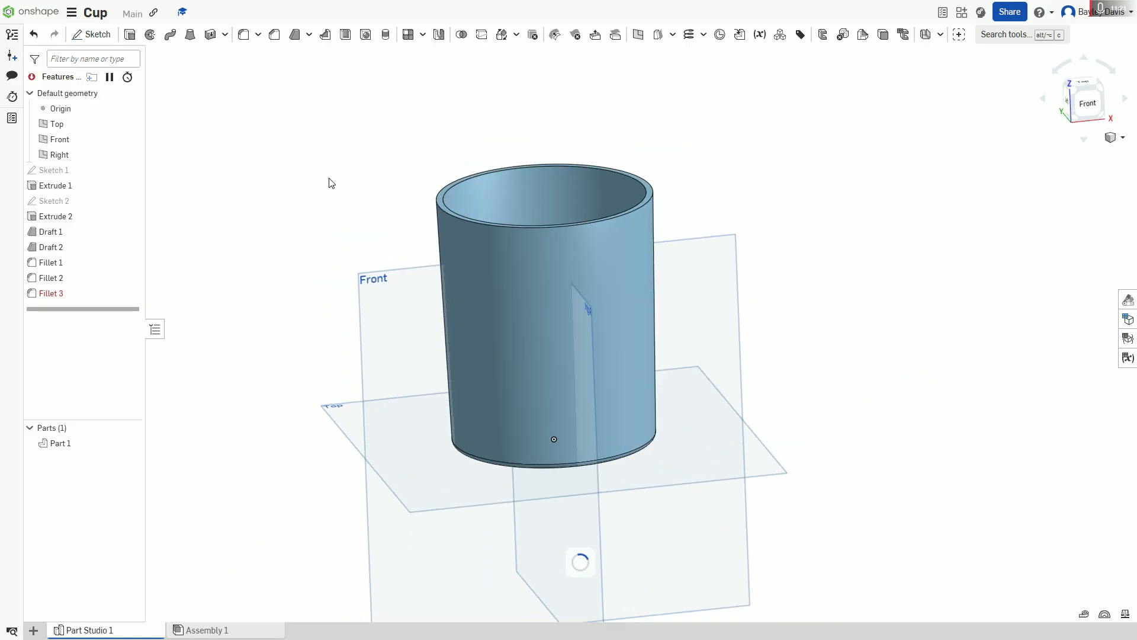
pyautogui.moveTo(858, 322)
pyautogui.mouseDown(button='right')
pyautogui.moveTo(880, 307)
pyautogui.moveTo(873, 313)
pyautogui.mouseUp(button='right')
pyautogui.moveTo(650, 264); pyautogui.dragTo(768, 251, button='right')
pyautogui.scroll(3, 629, 287)
pyautogui.scroll(-2, 762, 247)
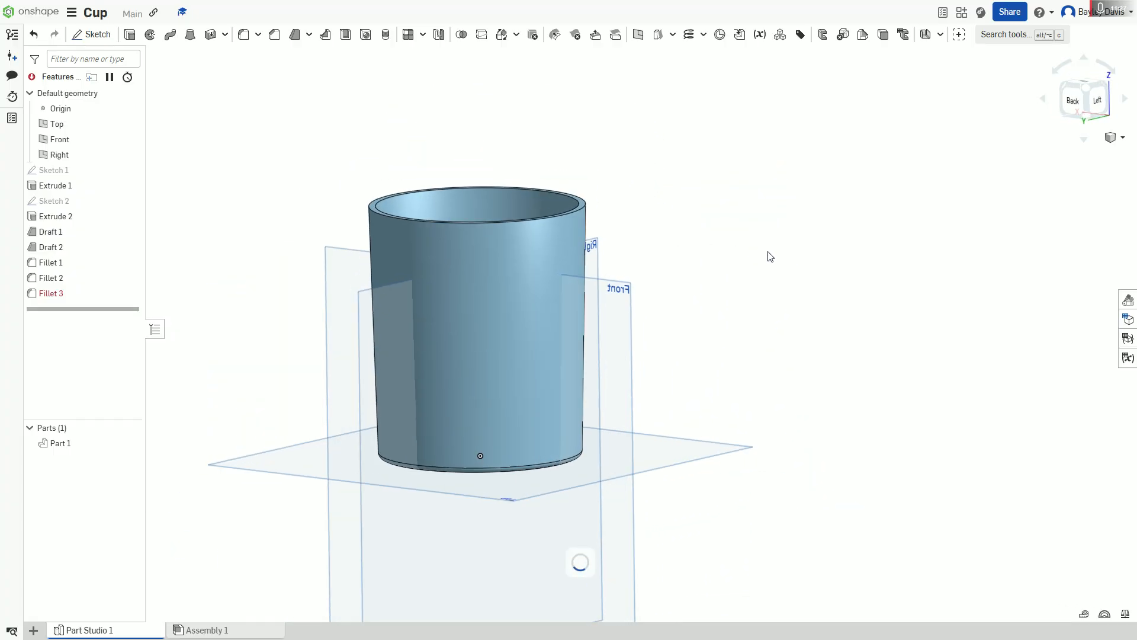
pyautogui.scroll(1, 764, 253)
pyautogui.moveTo(657, 315); pyautogui.dragTo(799, 331, button='middle')
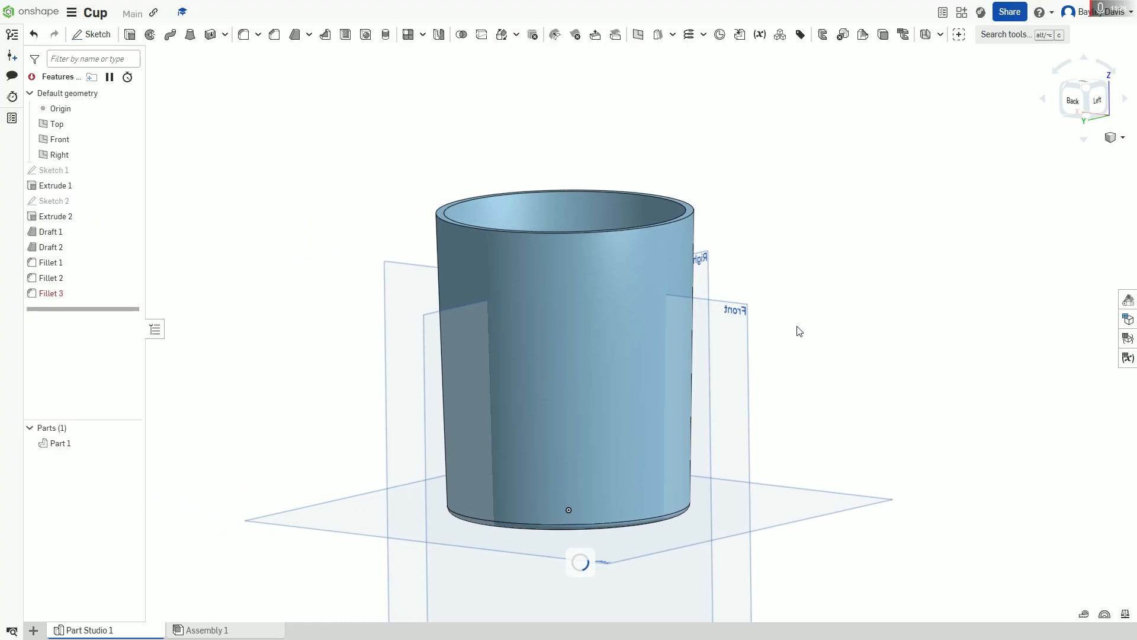
pyautogui.moveTo(778, 315)
pyautogui.mouseDown(button='right')
pyautogui.moveTo(787, 338)
pyautogui.moveTo(801, 325)
pyautogui.moveTo(794, 353)
pyautogui.moveTo(772, 363)
pyautogui.moveTo(787, 396)
pyautogui.moveTo(777, 299)
pyautogui.moveTo(777, 328)
pyautogui.mouseUp(button='right')
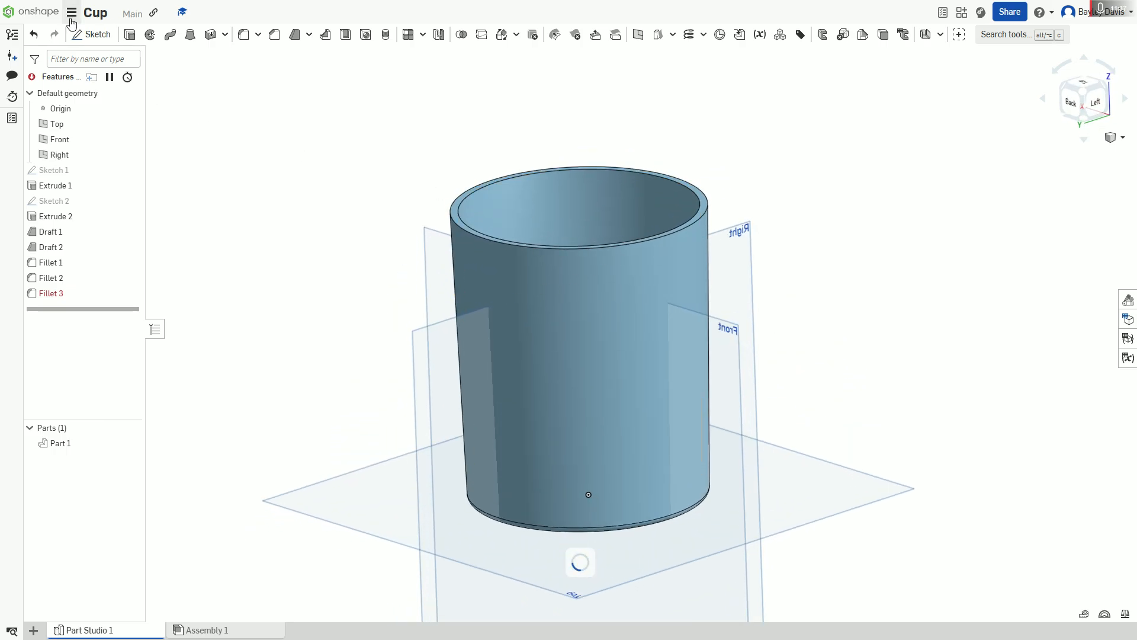
pyautogui.hotkey('alt', 'Tab')
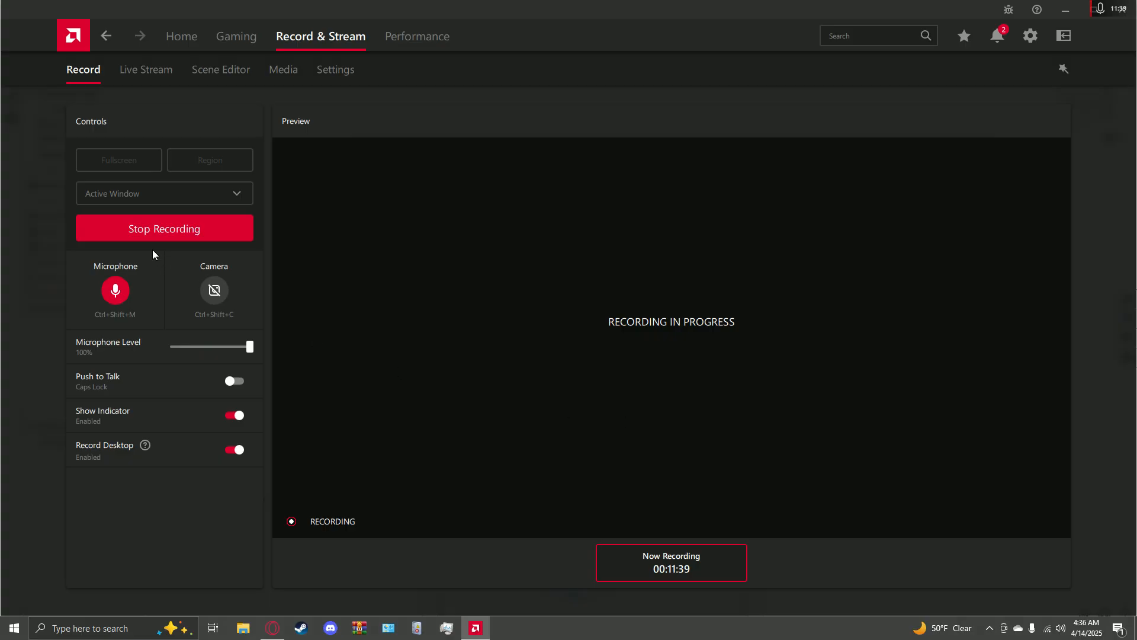